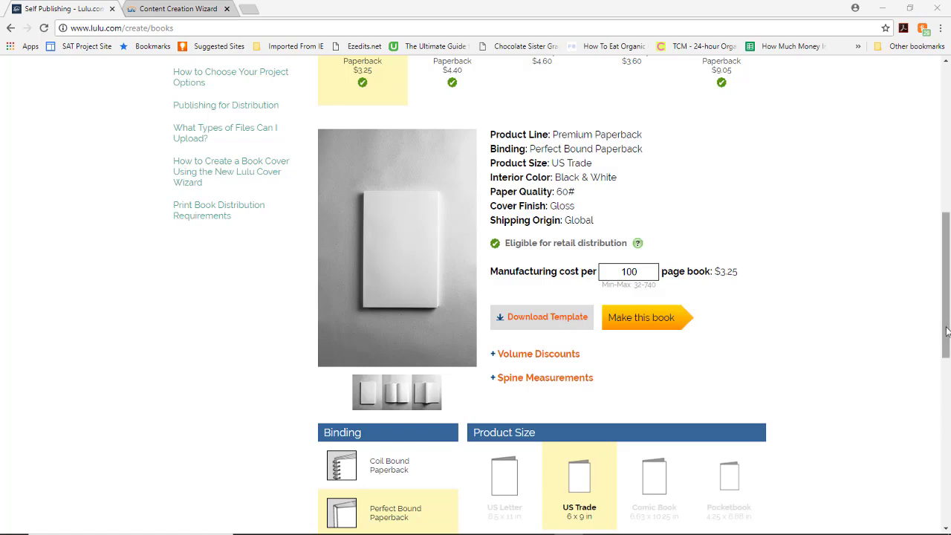
Set up a Premium Paperback, Perfect Bound, Crown Quarto book in Lulu ($4.40 for 100 pages), briefly checking the barcode in Photoshop
{"action": "left_click_drag", "start_coordinate": [946, 220], "coordinate": [948, 162]}
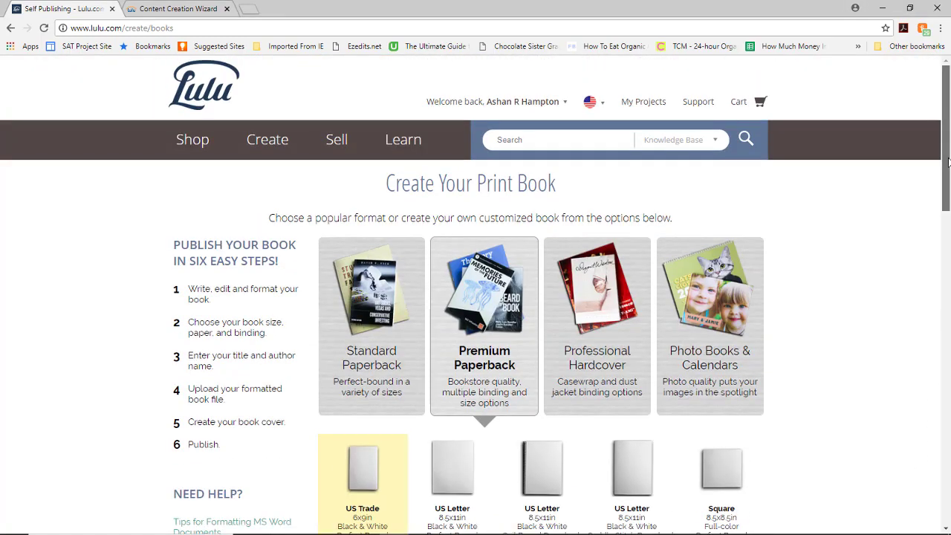
{"action": "scroll", "coordinate": [713, 233], "scroll_direction": "down", "scroll_amount": 3}
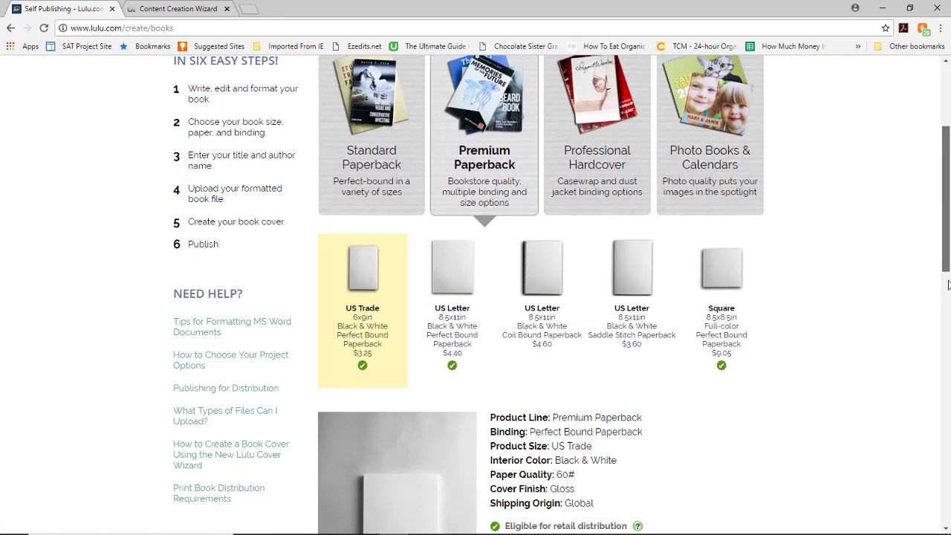
{"action": "left_click_drag", "start_coordinate": [944, 272], "coordinate": [948, 361]}
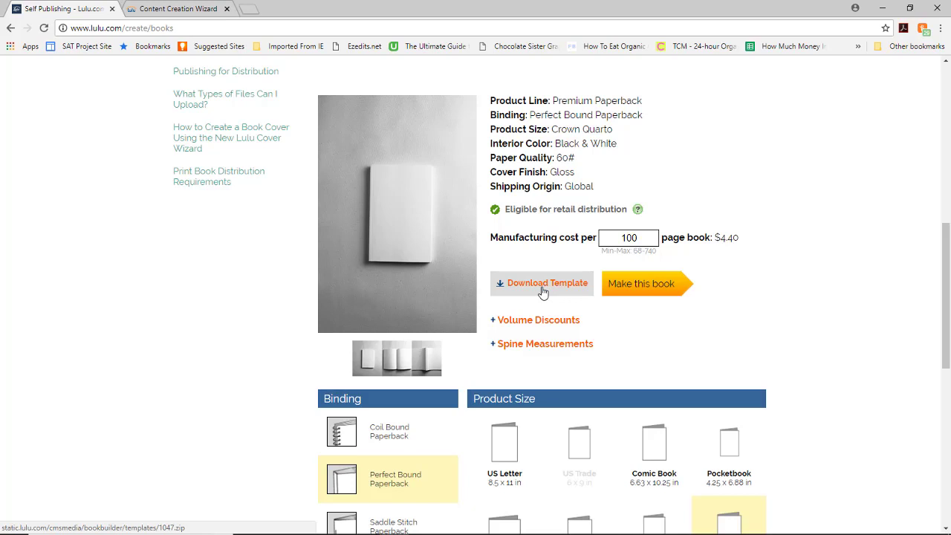
{"action": "mouse_move", "coordinate": [513, 532]}
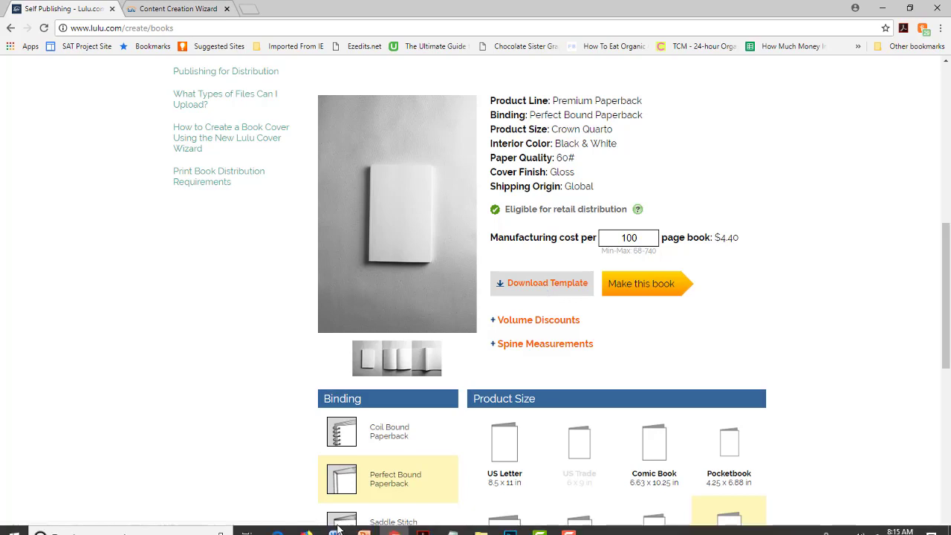
{"action": "left_click", "coordinate": [511, 527]}
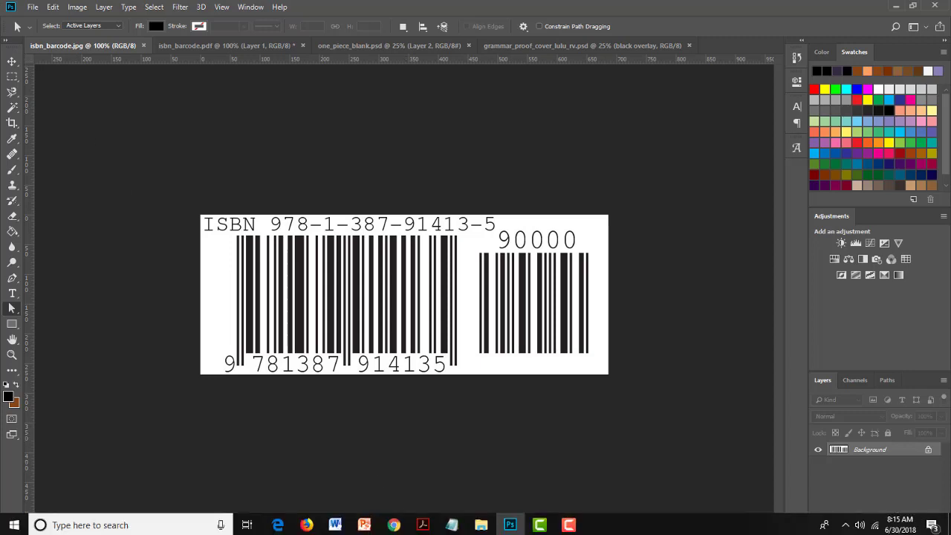
{"action": "left_click", "coordinate": [394, 522]}
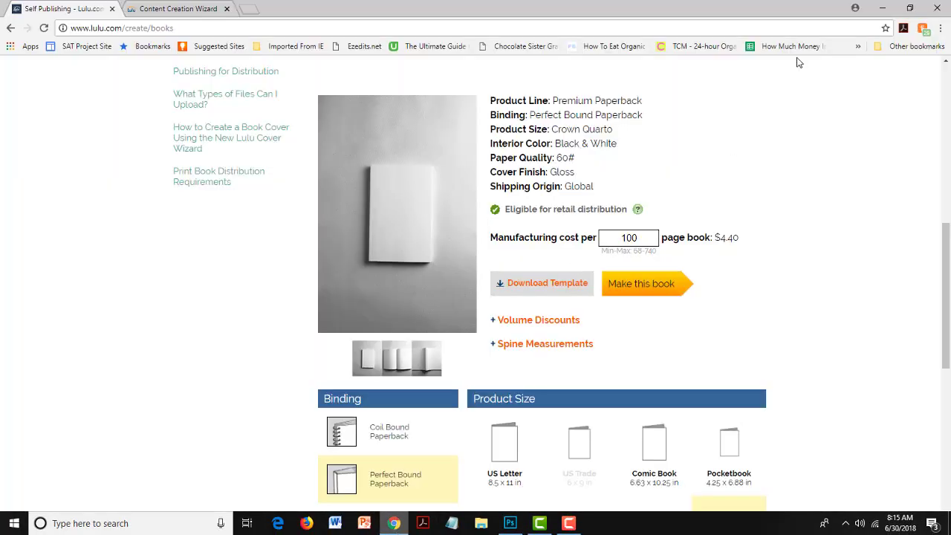
Read Lulu's one-piece cover requirements (0.577" spine), then return to Photoshop showing isbn_barcode.jpg
{"action": "left_click", "coordinate": [162, 9]}
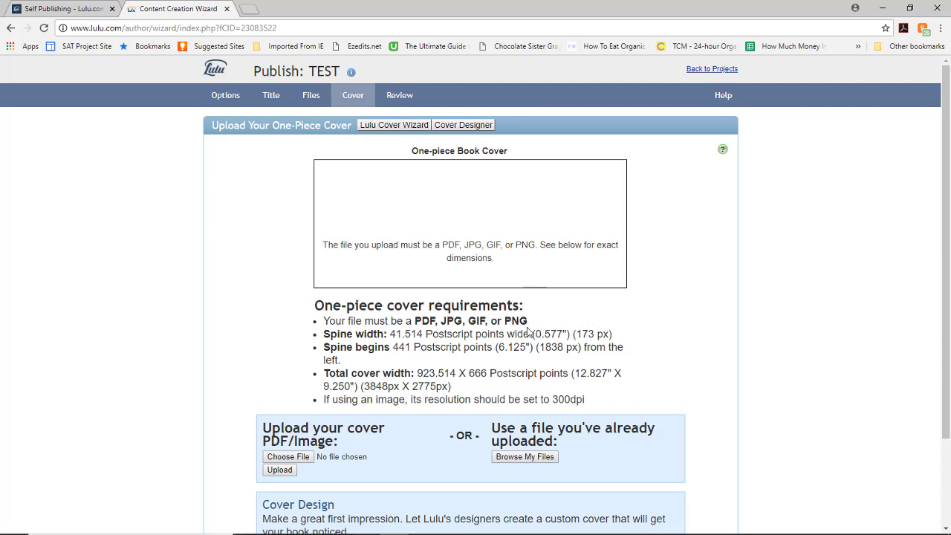
{"action": "left_click", "coordinate": [510, 523]}
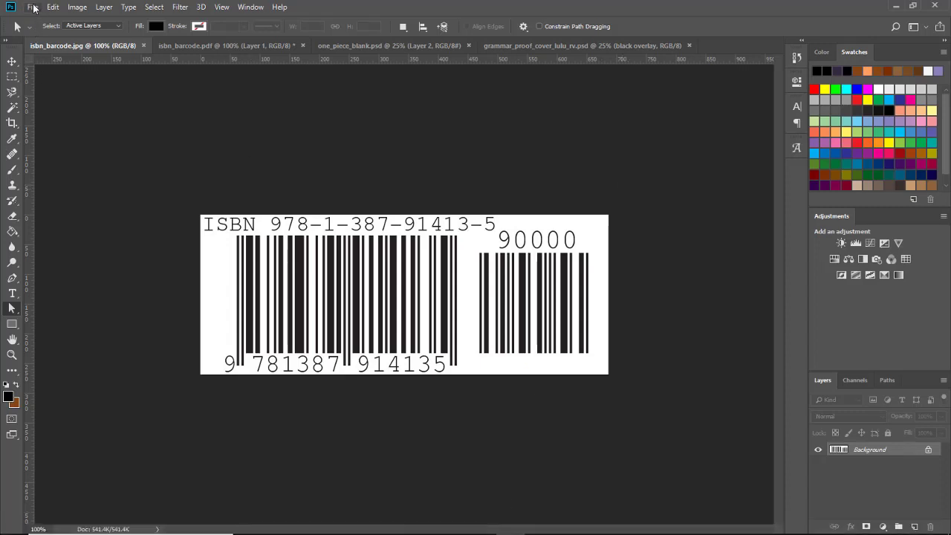
Create a new 4643 × 2979 px document at 300 ppi, RGB, with a white background
{"action": "left_click", "coordinate": [33, 8]}
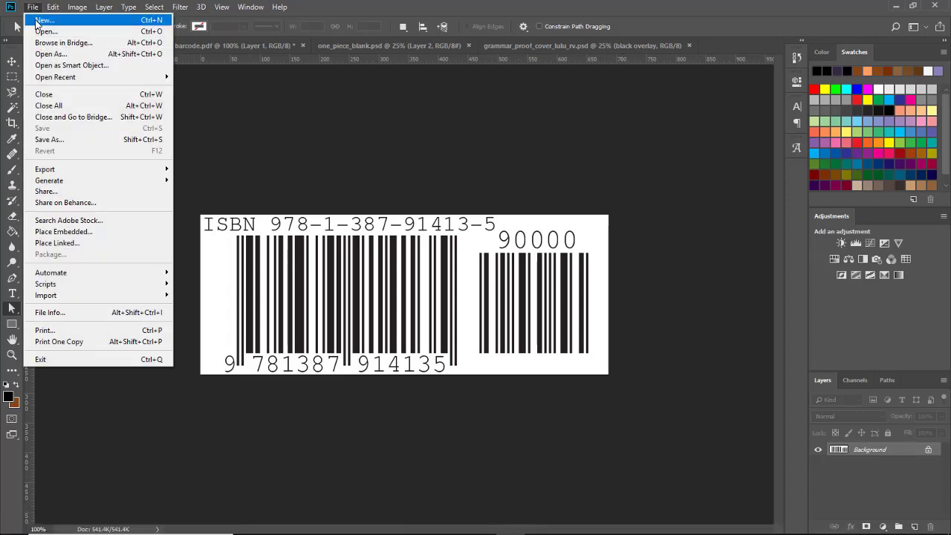
{"action": "left_click", "coordinate": [41, 20]}
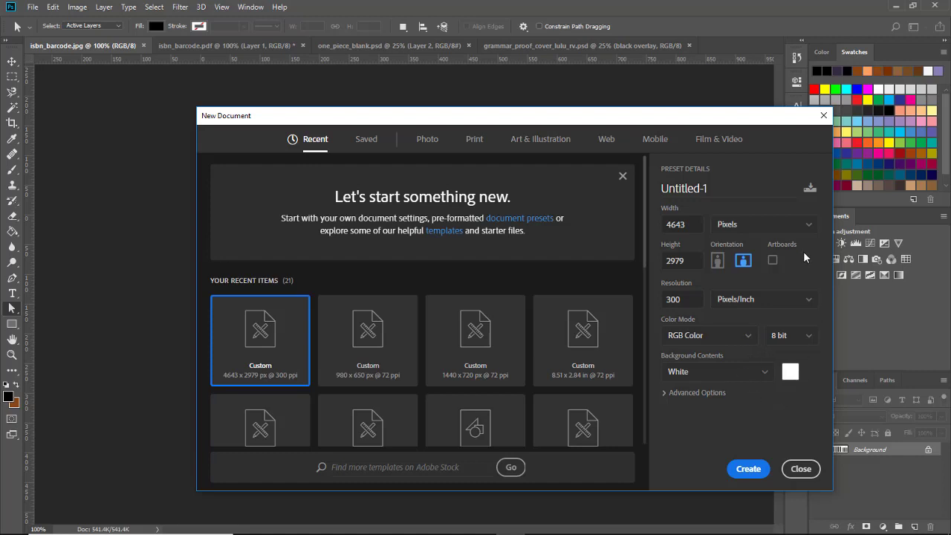
{"action": "left_click", "coordinate": [810, 227]}
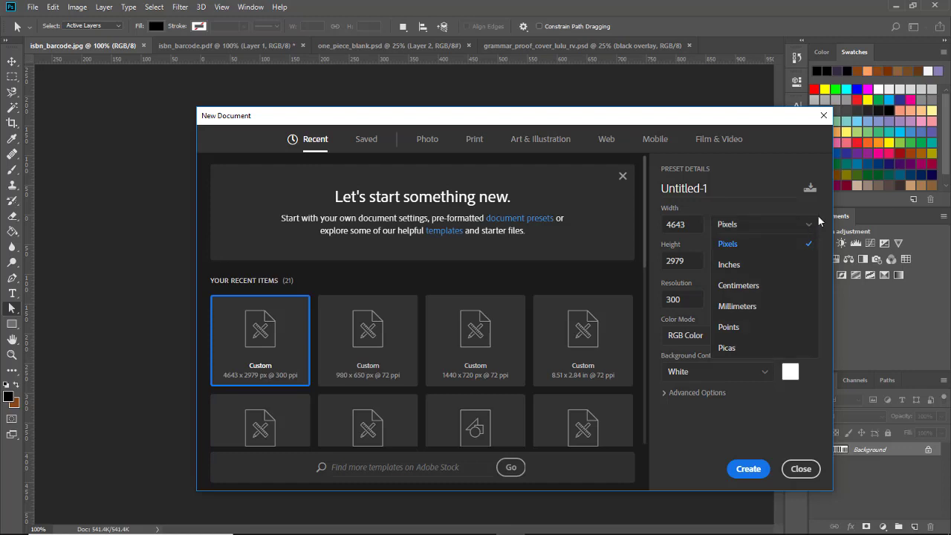
{"action": "left_click", "coordinate": [817, 224]}
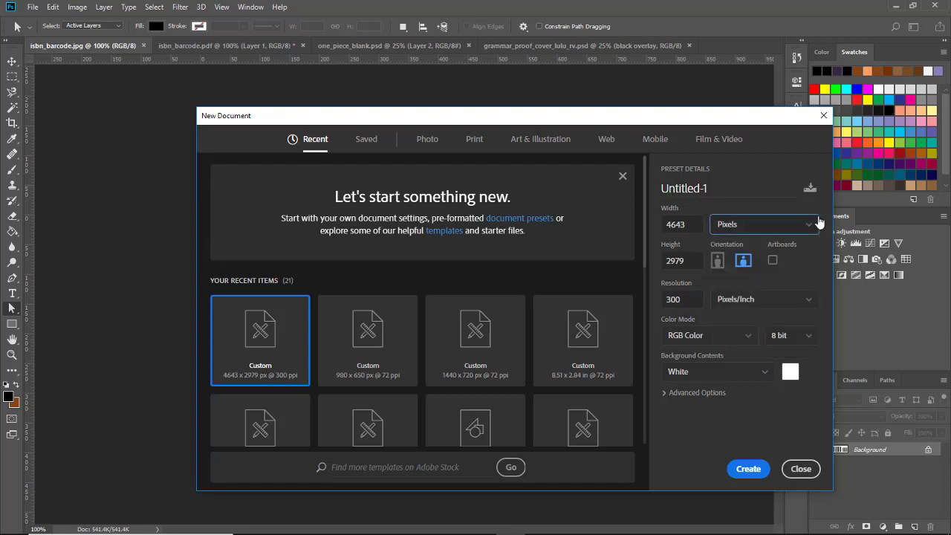
{"action": "left_click", "coordinate": [742, 466]}
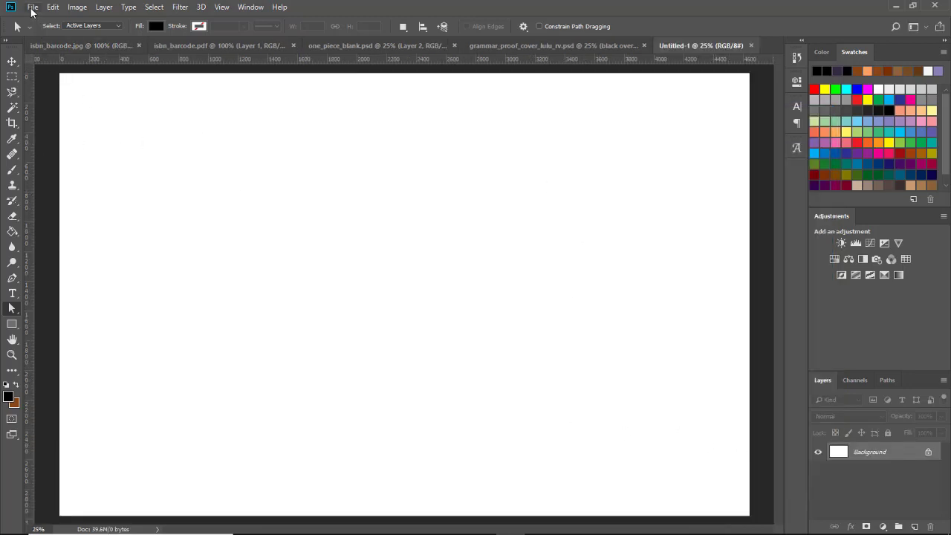
Open the 7.44x9.68_Front_Cover template from the LULU COVER TEMPS folder
{"action": "left_click", "coordinate": [31, 9]}
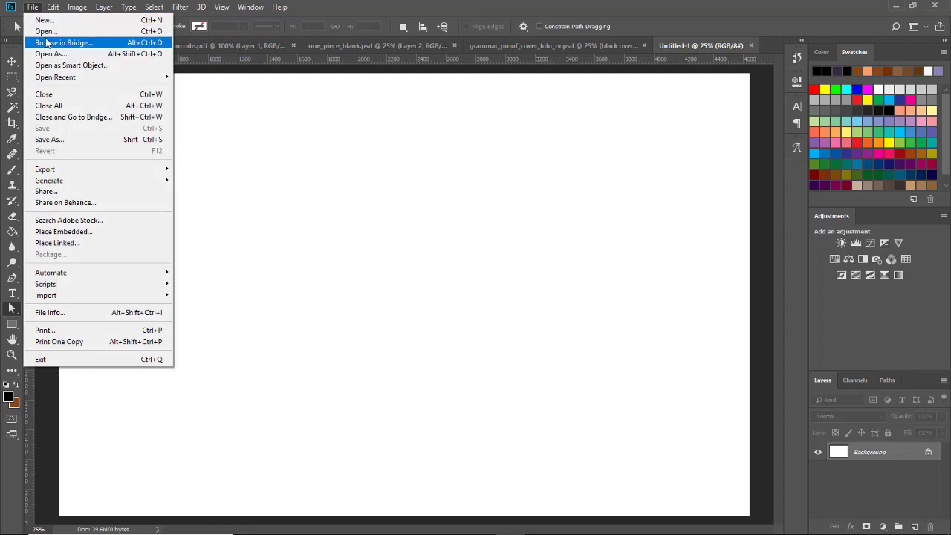
{"action": "left_click", "coordinate": [48, 33]}
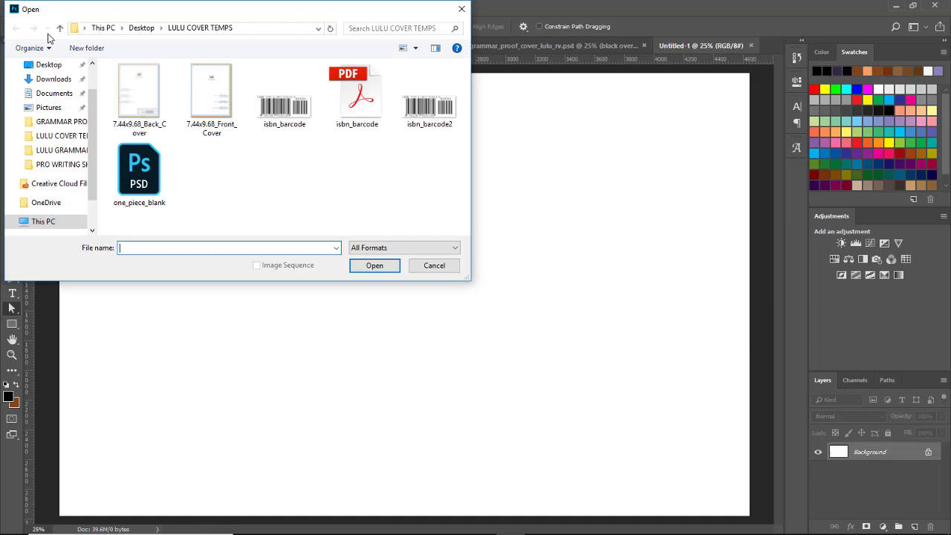
{"action": "left_click", "coordinate": [212, 101]}
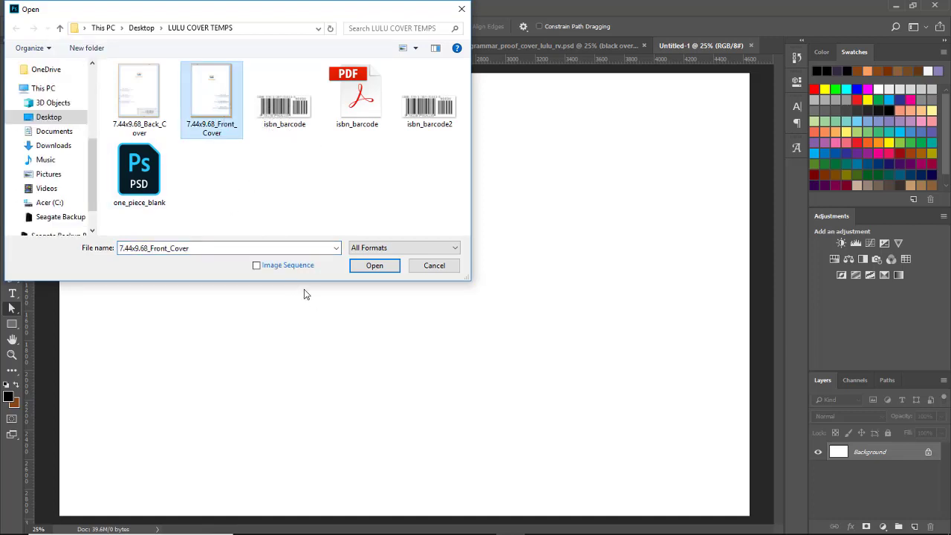
{"action": "left_click", "coordinate": [376, 268]}
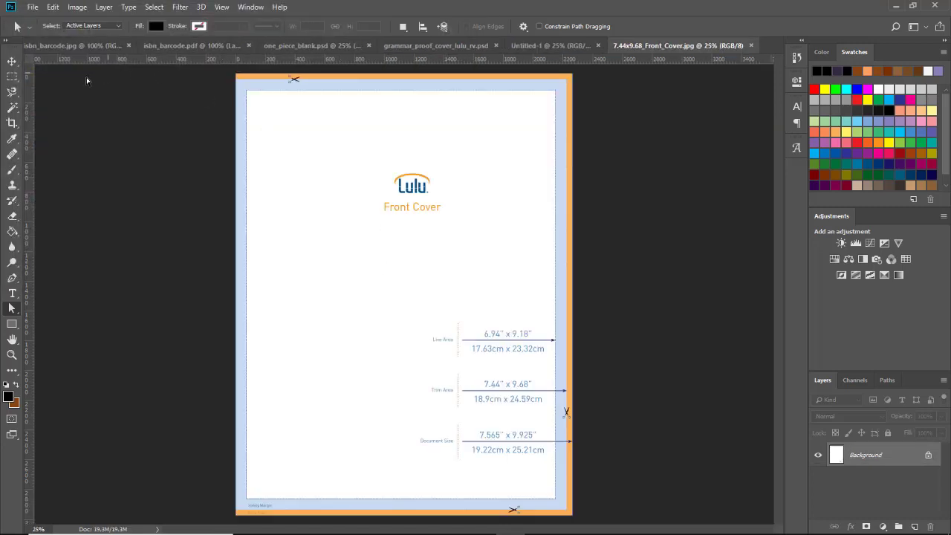
Start a Save As for the front cover template, then cancel it
{"action": "left_click", "coordinate": [34, 9]}
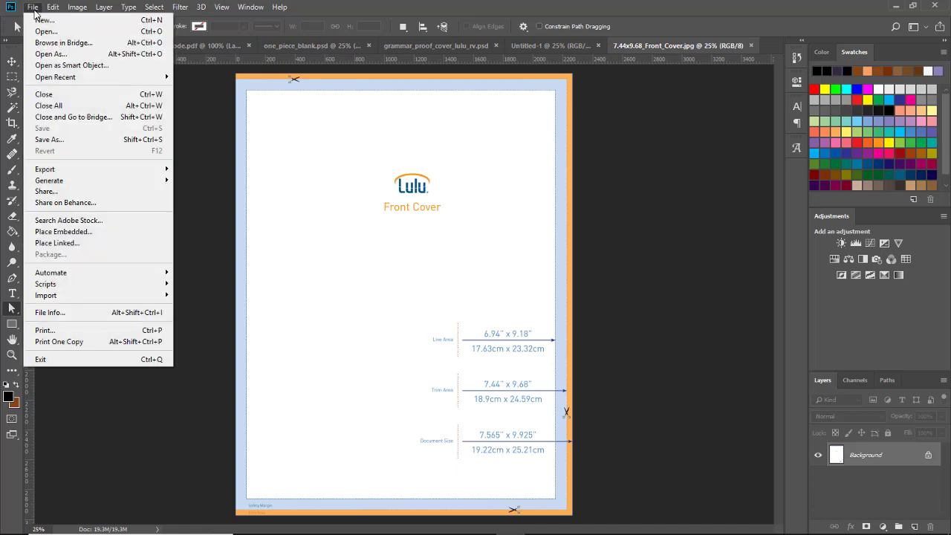
{"action": "left_click", "coordinate": [72, 139]}
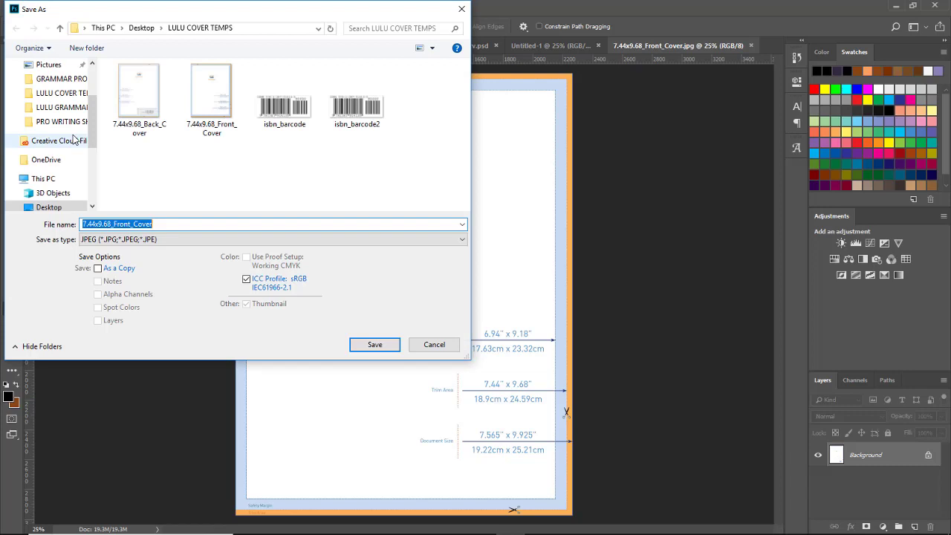
{"action": "left_click", "coordinate": [434, 345]}
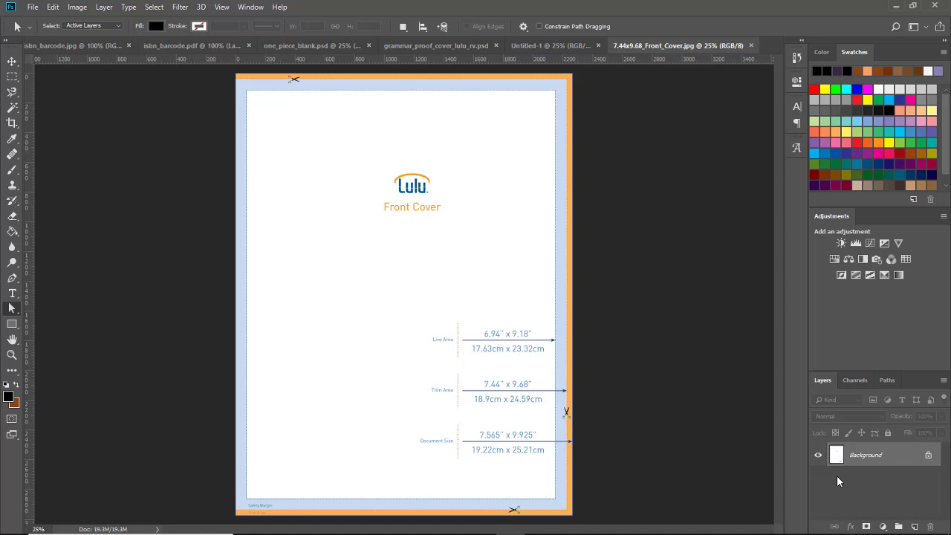
Duplicate the front cover background as Layer 1 and tile all documents horizontally
{"action": "key", "text": "ctrl+j"}
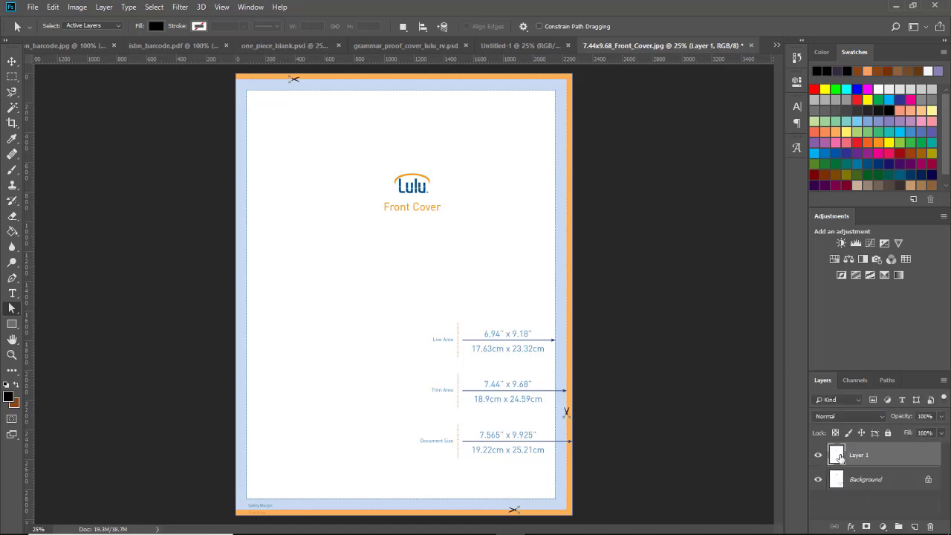
{"action": "left_click", "coordinate": [12, 61]}
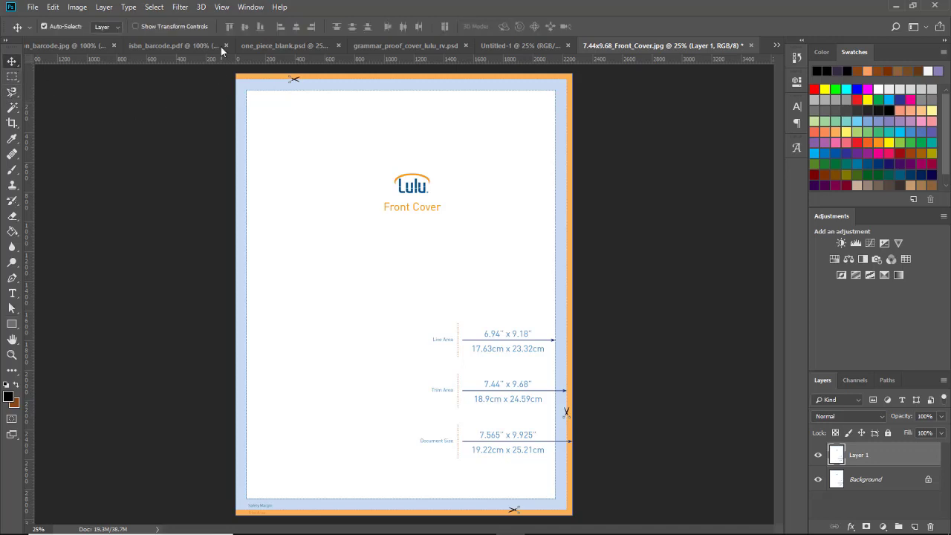
{"action": "left_click", "coordinate": [248, 9]}
{"action": "mouse_move", "coordinate": [252, 21]}
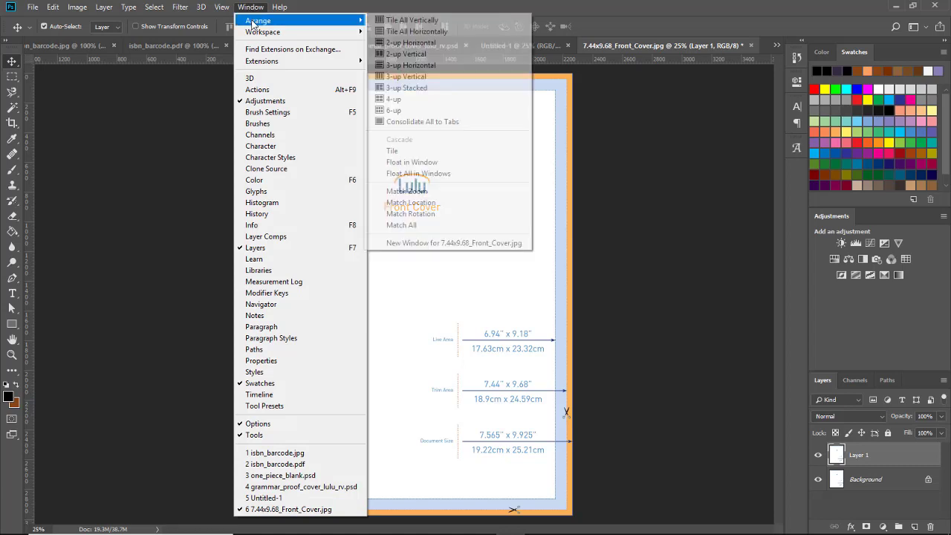
{"action": "left_click", "coordinate": [429, 31]}
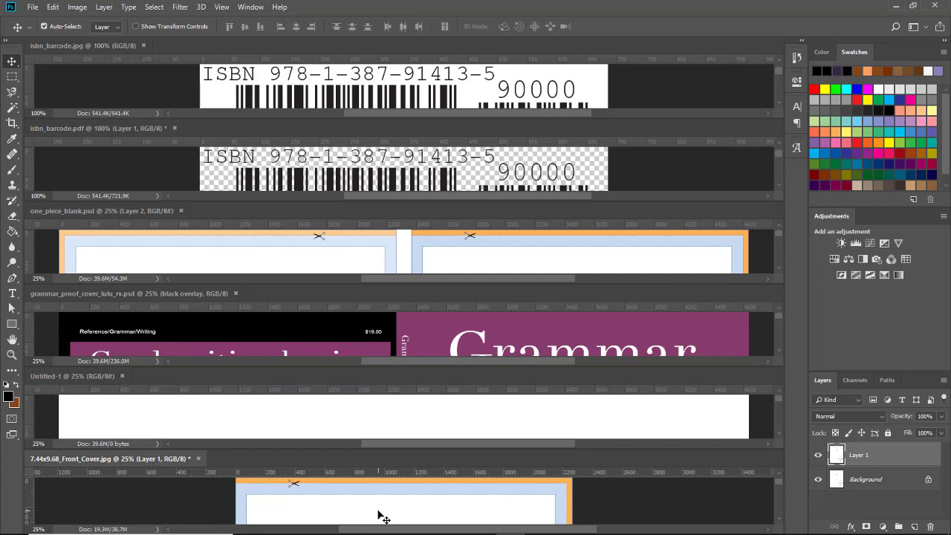
Copy the front cover layer into Untitled-1, consolidate windows there, and align it to the right edge
{"action": "left_click_drag", "start_coordinate": [380, 516], "coordinate": [456, 417]}
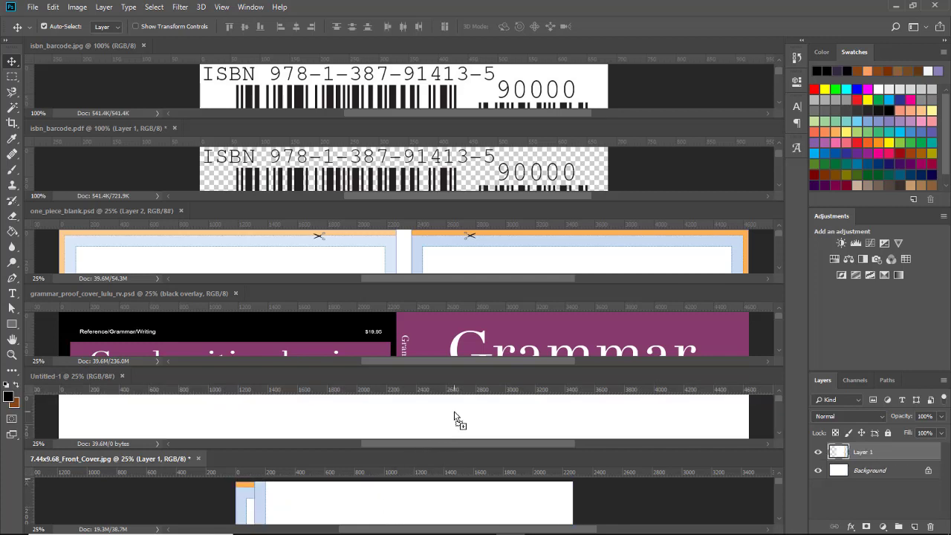
{"action": "right_click", "coordinate": [93, 377]}
{"action": "left_click", "coordinate": [148, 380]}
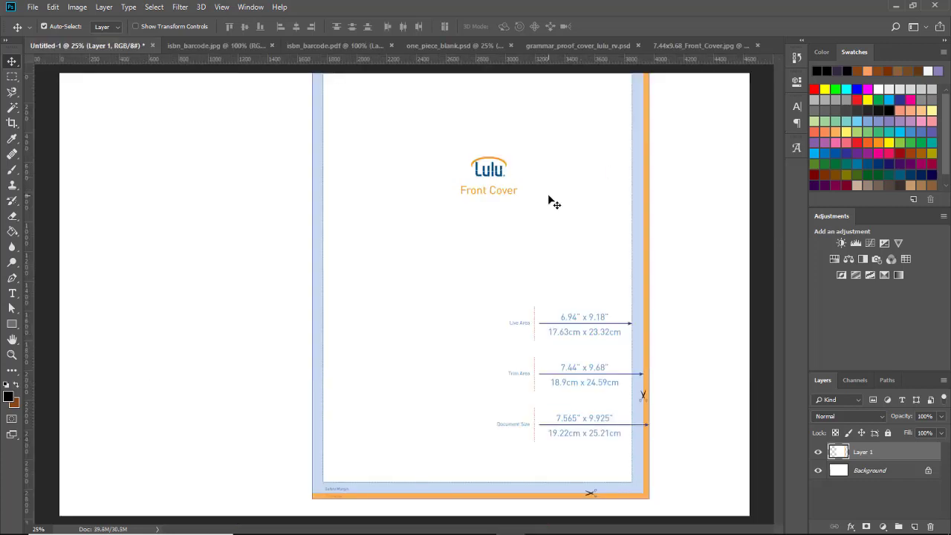
{"action": "left_click_drag", "start_coordinate": [551, 202], "coordinate": [653, 220]}
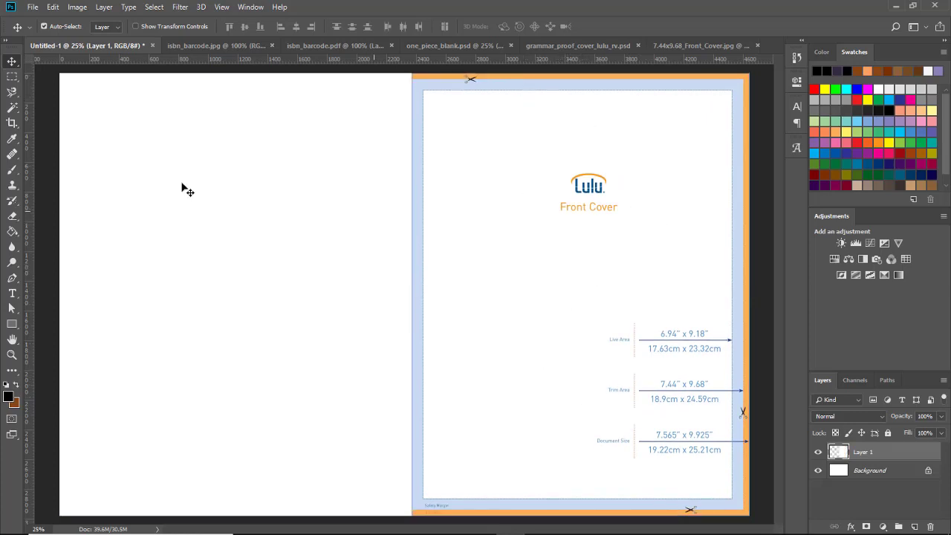
Open the 7.44x9.68_Back_Cover template file
{"action": "left_click", "coordinate": [33, 9]}
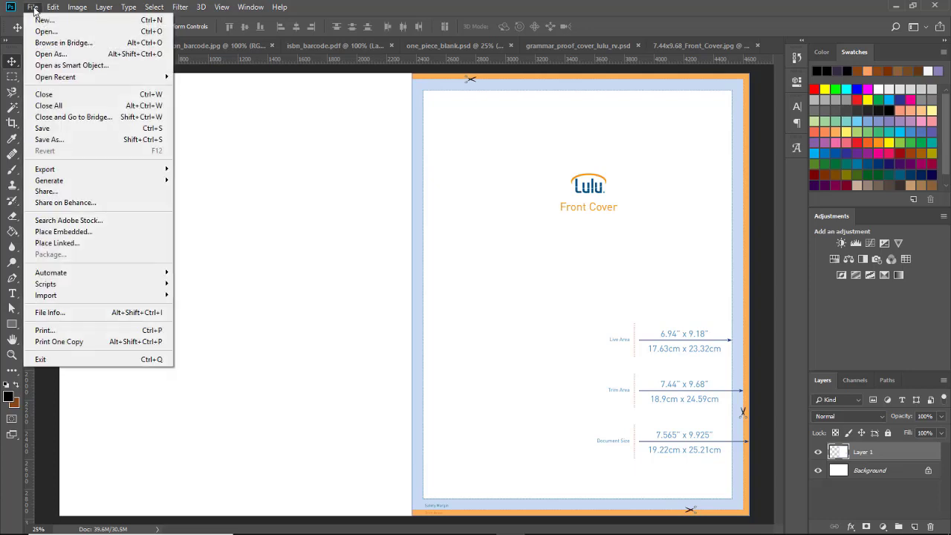
{"action": "left_click", "coordinate": [42, 30]}
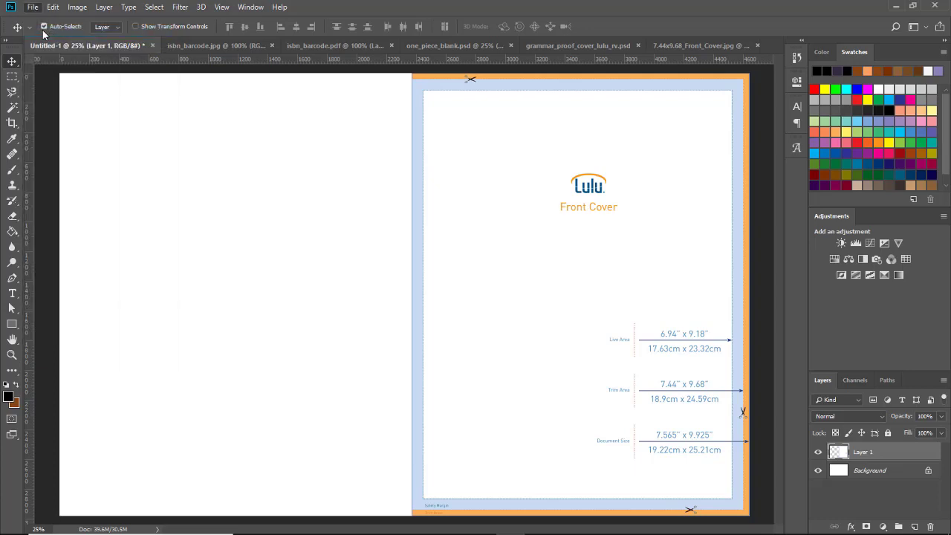
{"action": "left_click", "coordinate": [136, 105]}
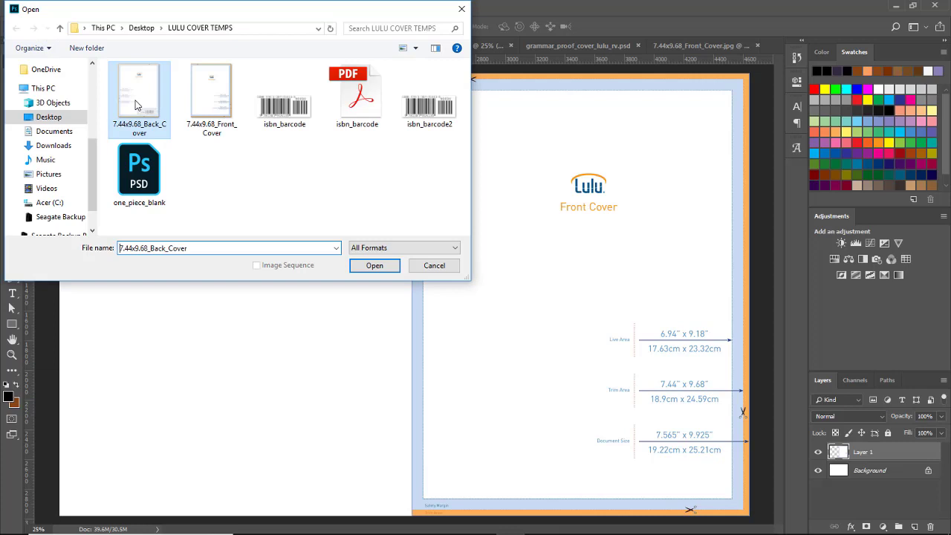
{"action": "left_click", "coordinate": [364, 268]}
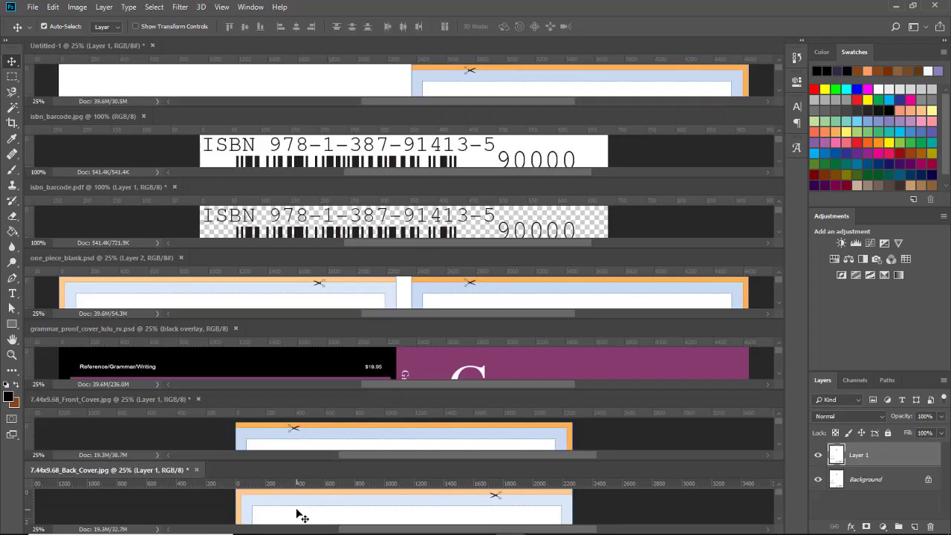
Bring the back cover into Untitled-1 as Layer 2, consolidate all tabs, and shift it slightly left
{"action": "left_click_drag", "start_coordinate": [296, 510], "coordinate": [312, 76]}
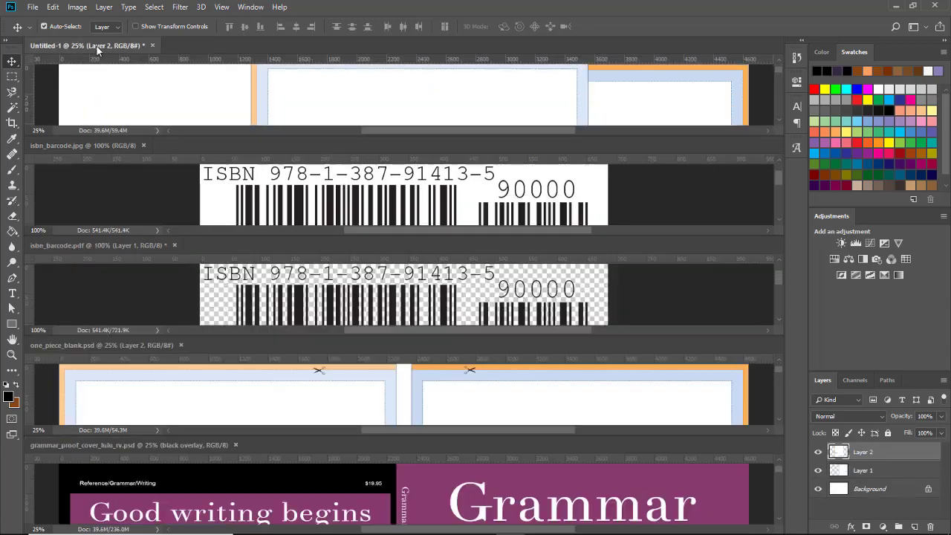
{"action": "right_click", "coordinate": [96, 47]}
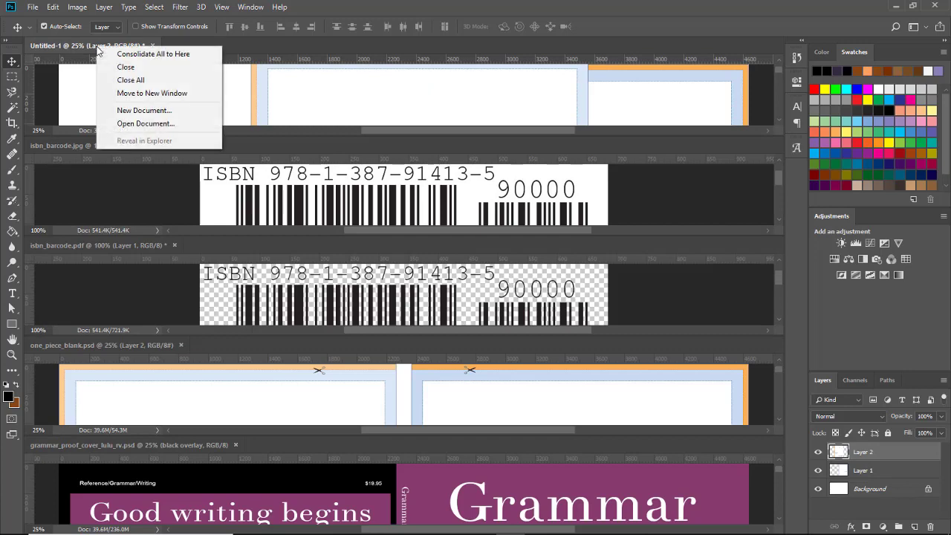
{"action": "left_click", "coordinate": [136, 55]}
{"action": "left_click_drag", "start_coordinate": [468, 316], "coordinate": [278, 325]}
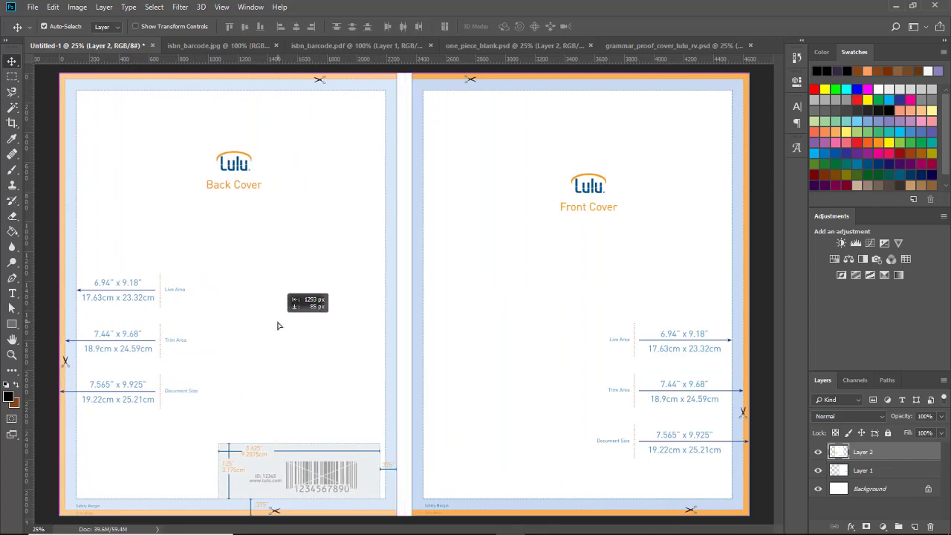
{"action": "left_click_drag", "start_coordinate": [279, 318], "coordinate": [275, 329]}
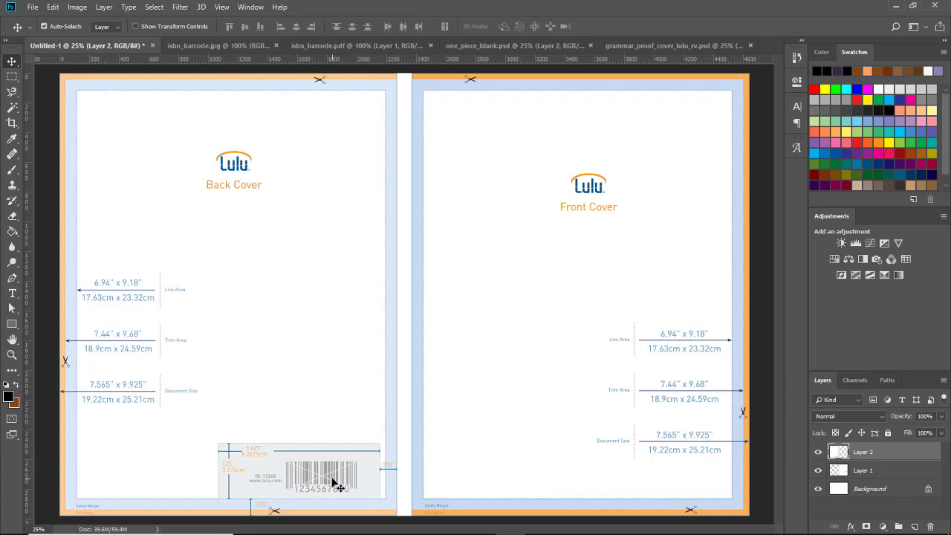
Open isbn_barcode.pdf, accepting the default PDF import settings
{"action": "left_click", "coordinate": [32, 7]}
{"action": "left_click", "coordinate": [44, 31]}
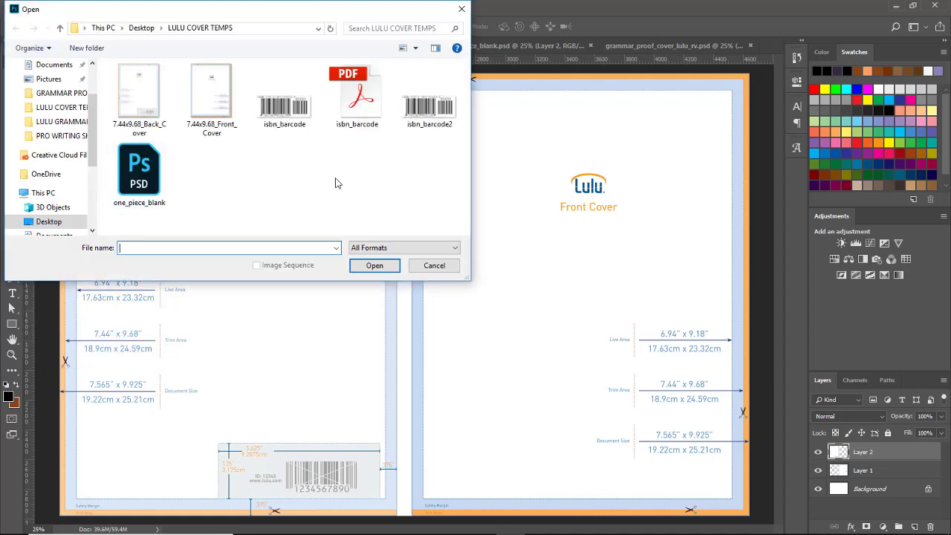
{"action": "left_click", "coordinate": [361, 99]}
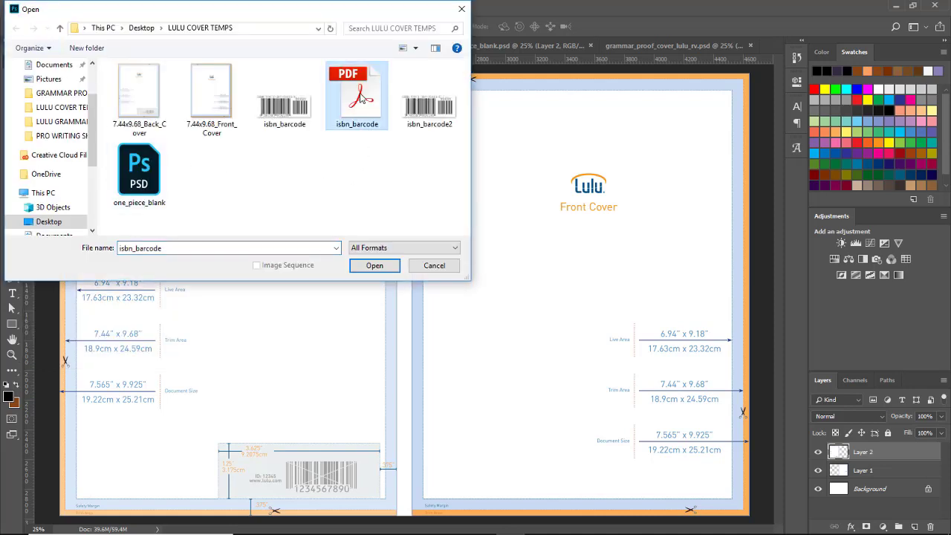
{"action": "left_click", "coordinate": [375, 269]}
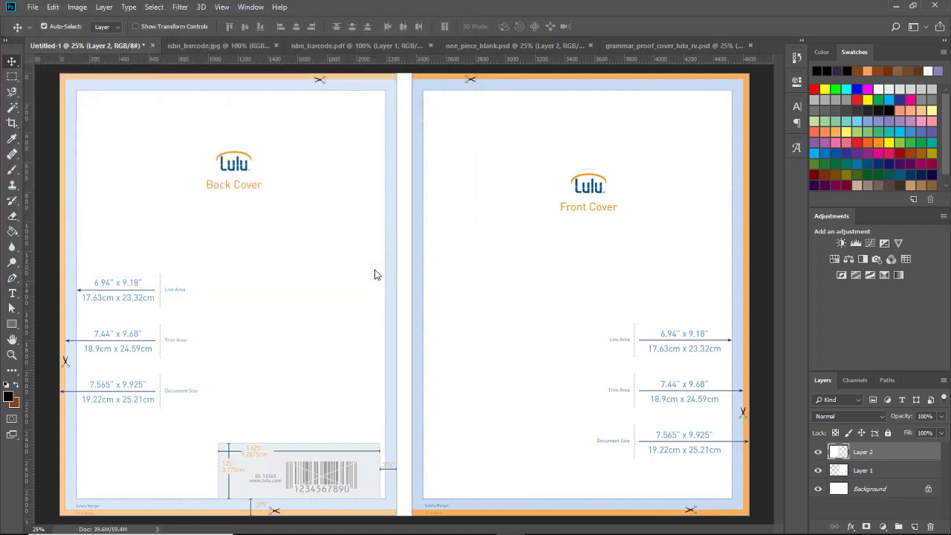
{"action": "left_click", "coordinate": [622, 317]}
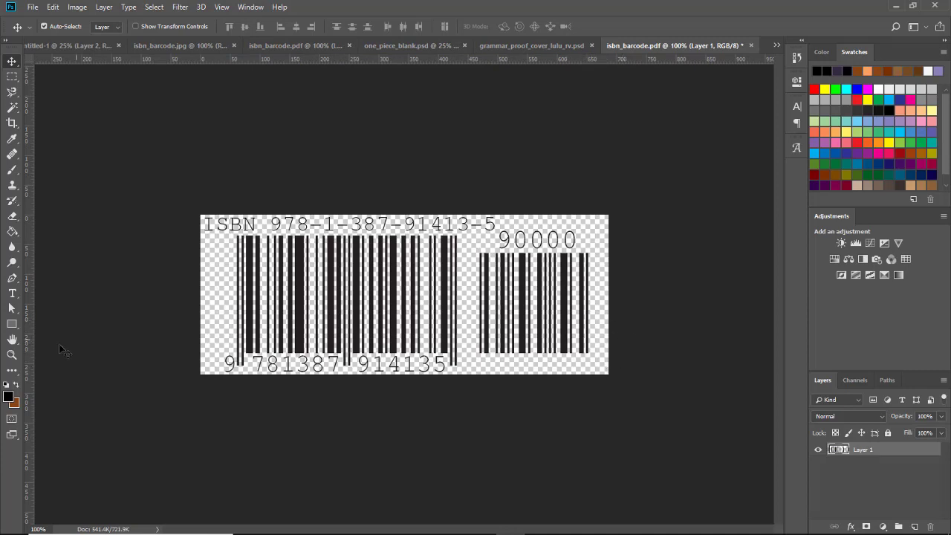
Save the barcode as a JPEG with the default quality settings
{"action": "left_click", "coordinate": [13, 309]}
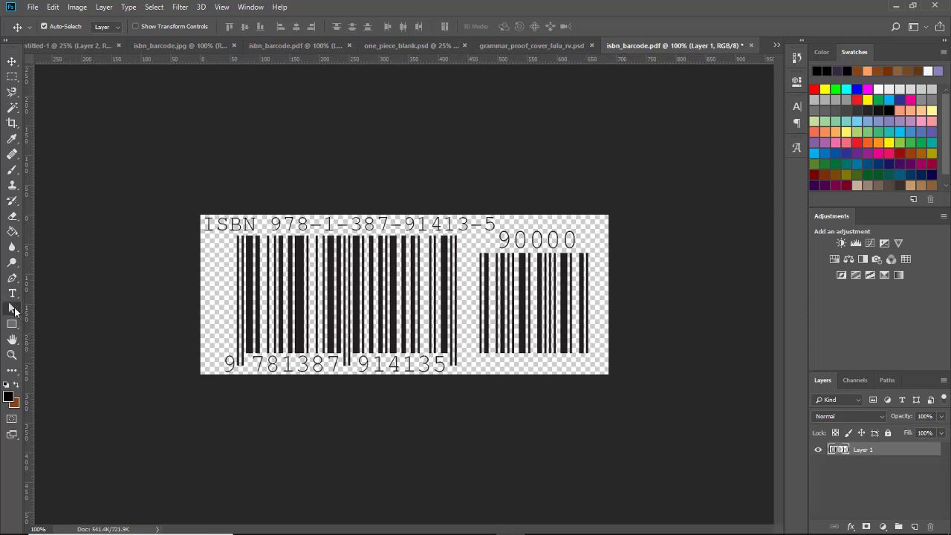
{"action": "left_click", "coordinate": [33, 8]}
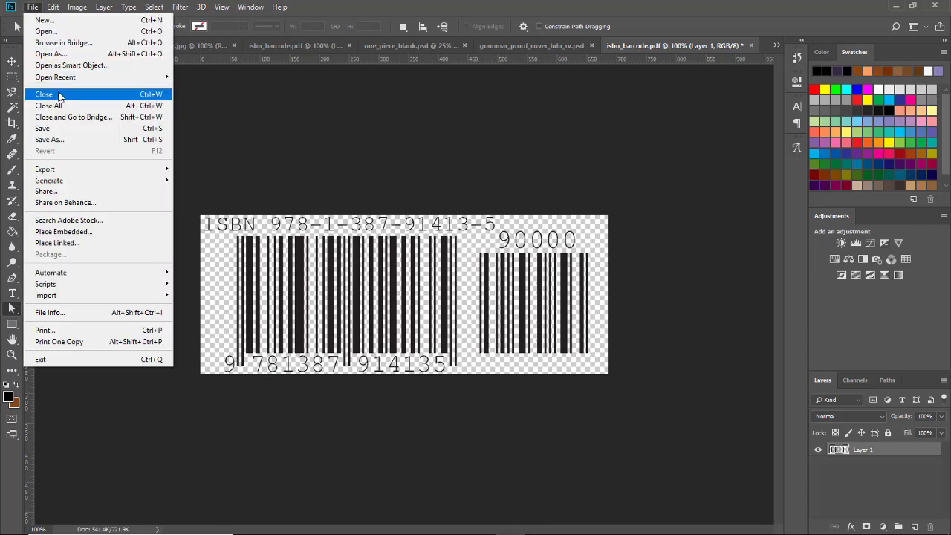
{"action": "left_click", "coordinate": [66, 140]}
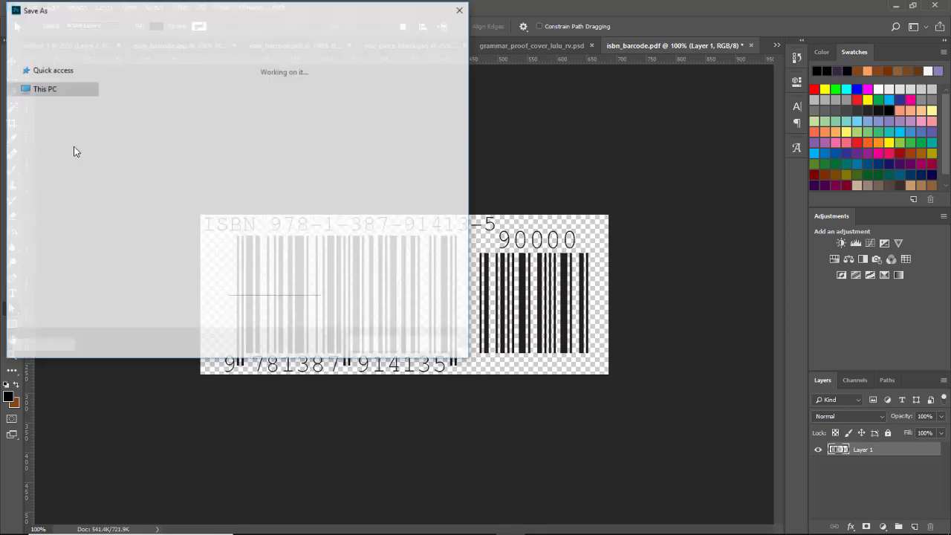
{"action": "left_click", "coordinate": [126, 239]}
{"action": "left_click", "coordinate": [125, 335]}
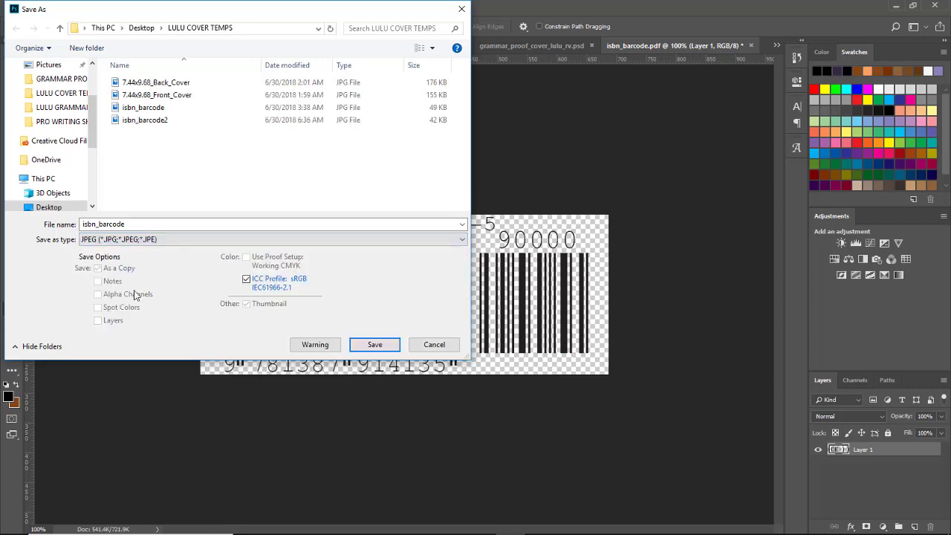
{"action": "left_click", "coordinate": [375, 349]}
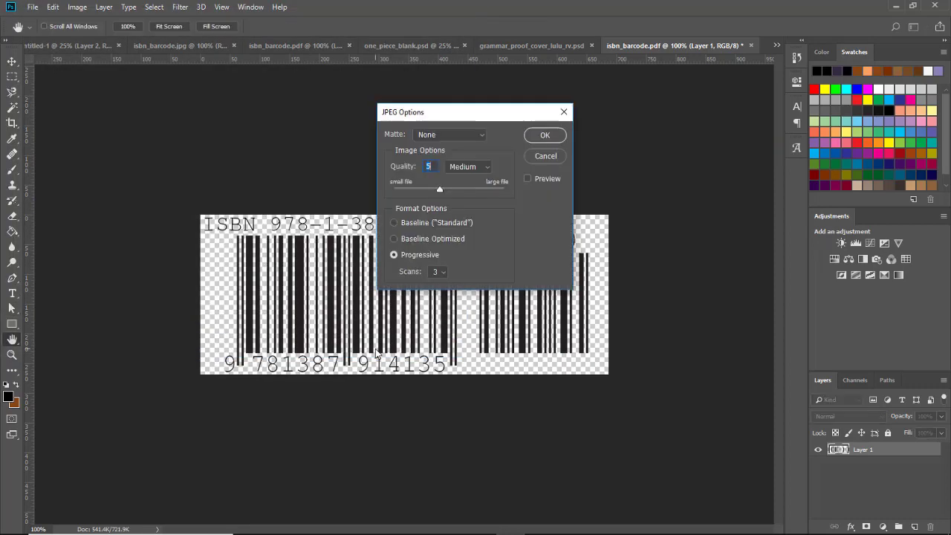
{"action": "left_click", "coordinate": [545, 136]}
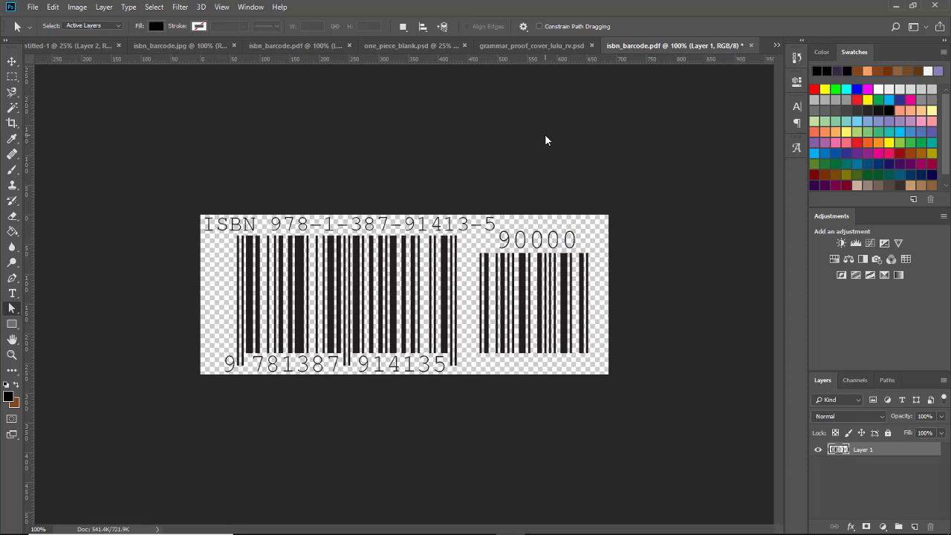
Close the barcode PDF without saving and bring up isbn_barcode.jpg
{"action": "key", "text": "ctrl+w"}
{"action": "left_click", "coordinate": [483, 206]}
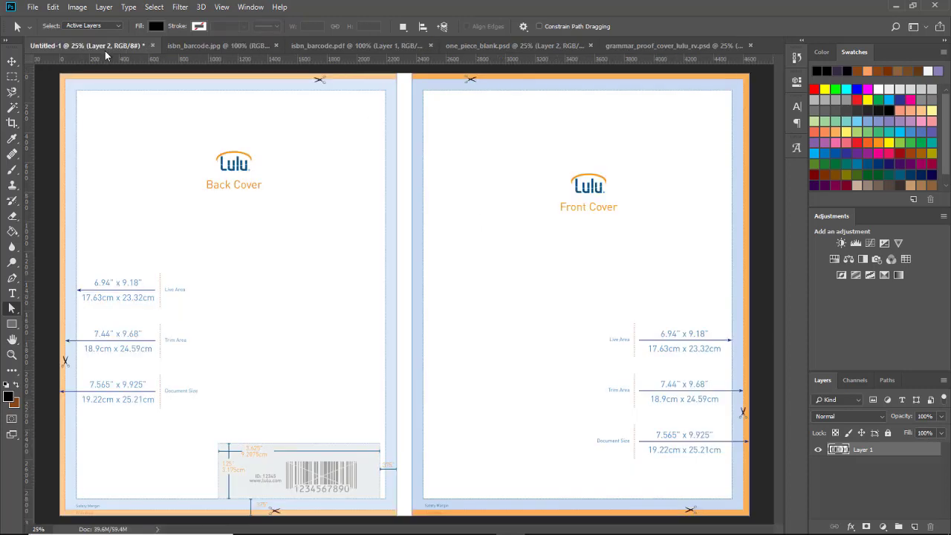
{"action": "left_click", "coordinate": [202, 45]}
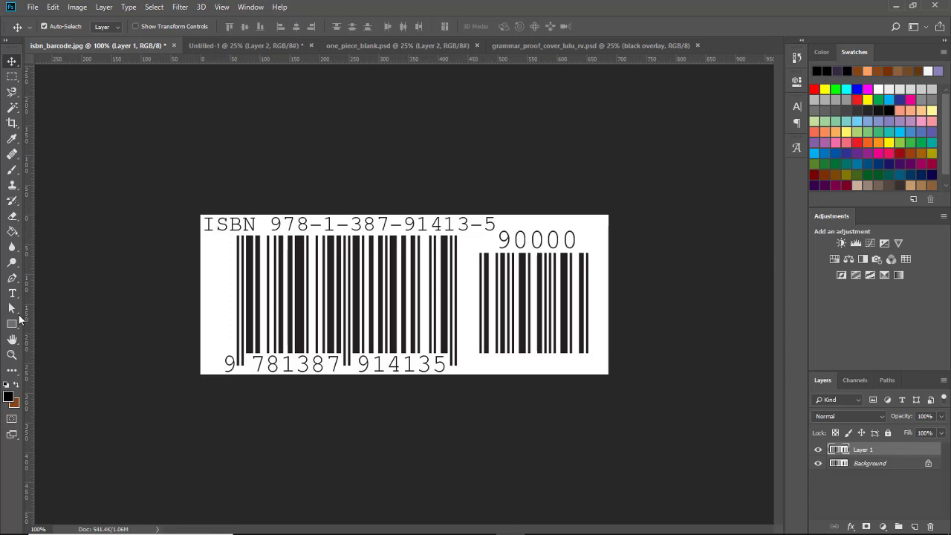
Marquee-select the whole 687 × 269 px barcode image and copy it
{"action": "left_click", "coordinate": [12, 307]}
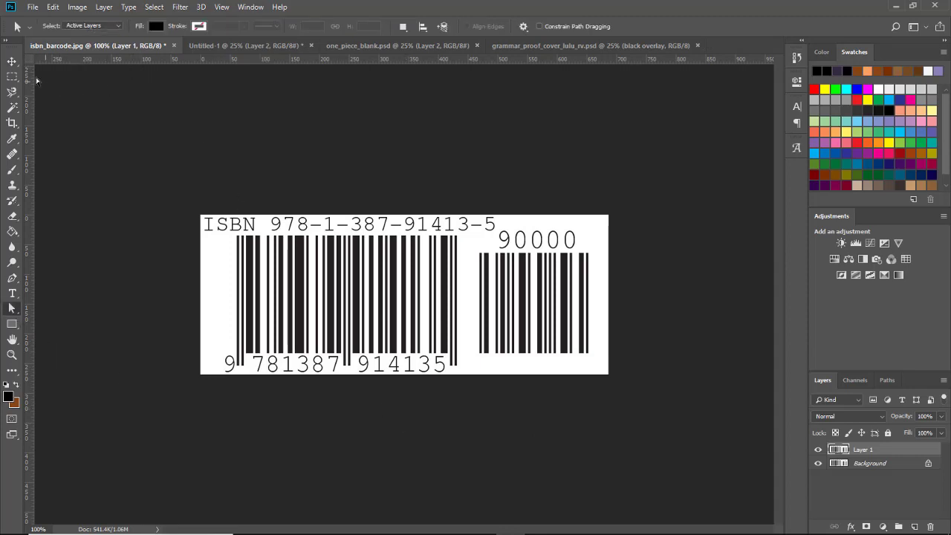
{"action": "left_click", "coordinate": [12, 76]}
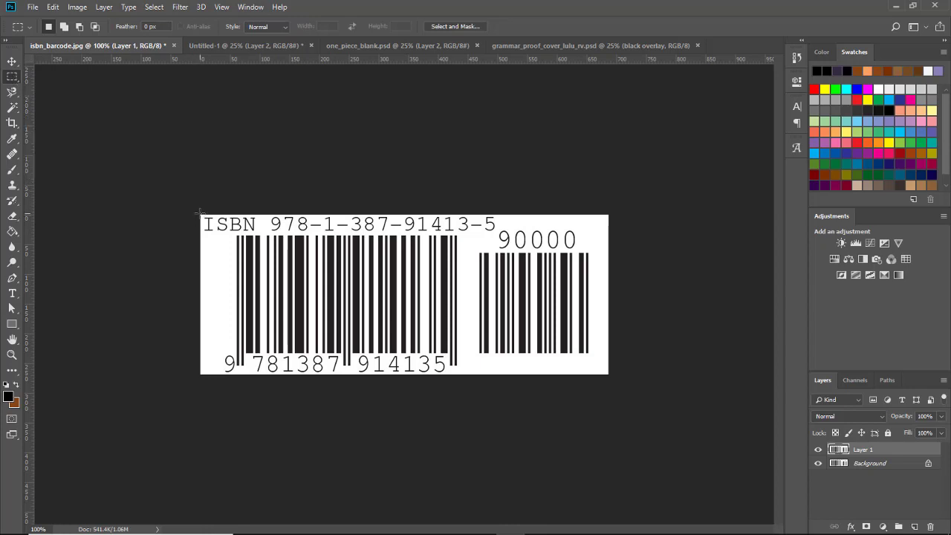
{"action": "left_click_drag", "start_coordinate": [201, 214], "coordinate": [612, 374]}
{"action": "left_click", "coordinate": [54, 7]}
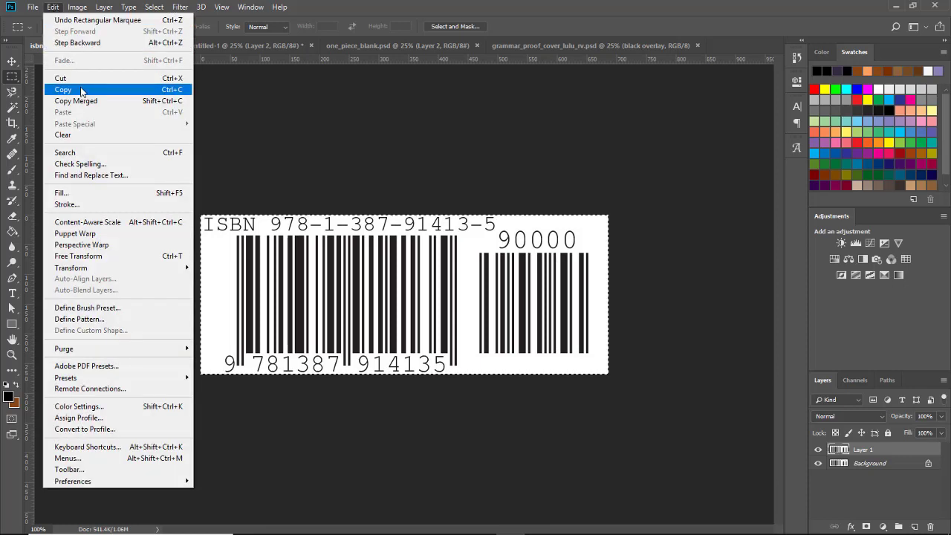
{"action": "left_click", "coordinate": [82, 91]}
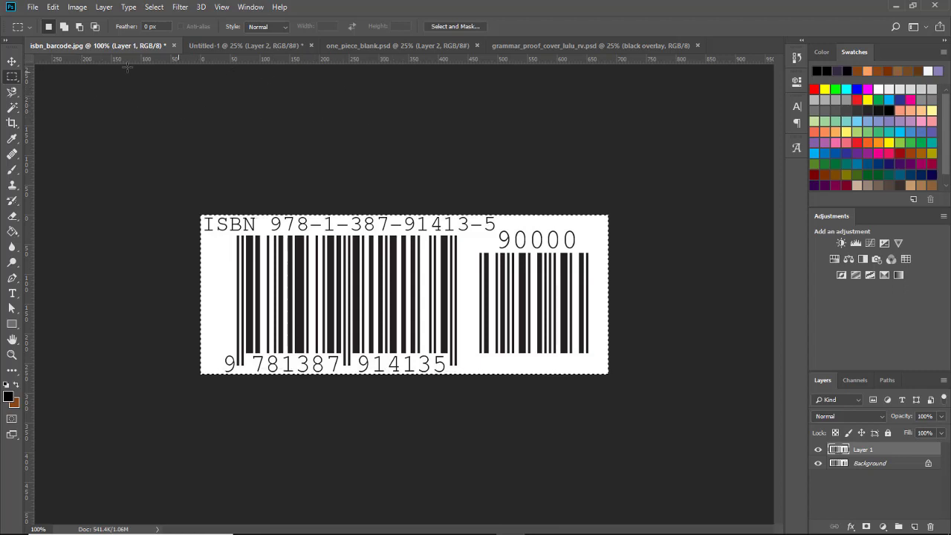
In Untitled-1, select the back cover's barcode box and Paste Into it, creating masked Layer 3
{"action": "left_click", "coordinate": [231, 45]}
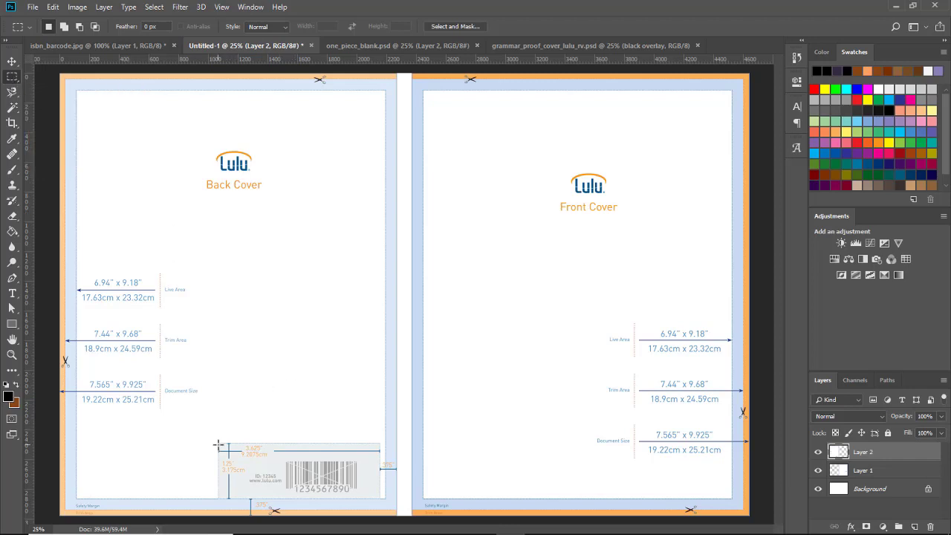
{"action": "left_click_drag", "start_coordinate": [218, 442], "coordinate": [381, 497]}
{"action": "left_click", "coordinate": [53, 8]}
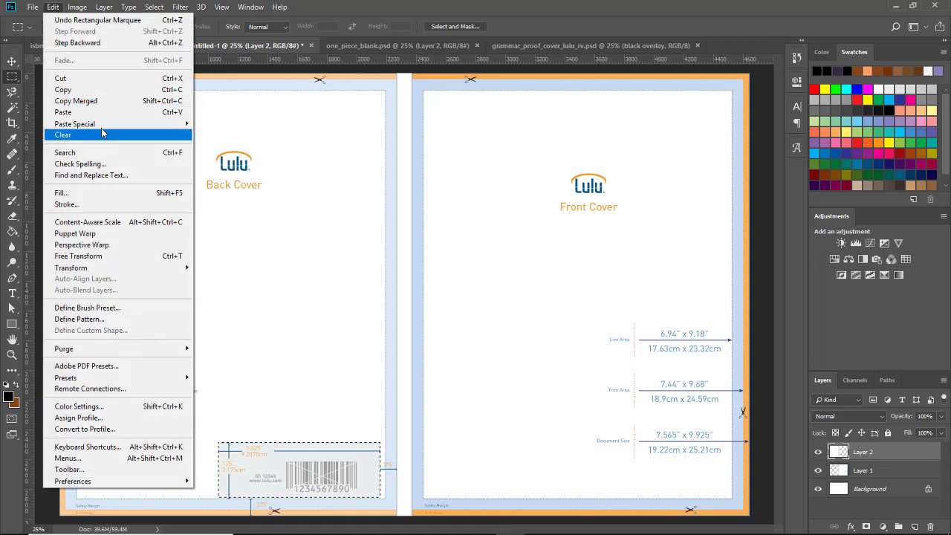
{"action": "mouse_move", "coordinate": [102, 125]}
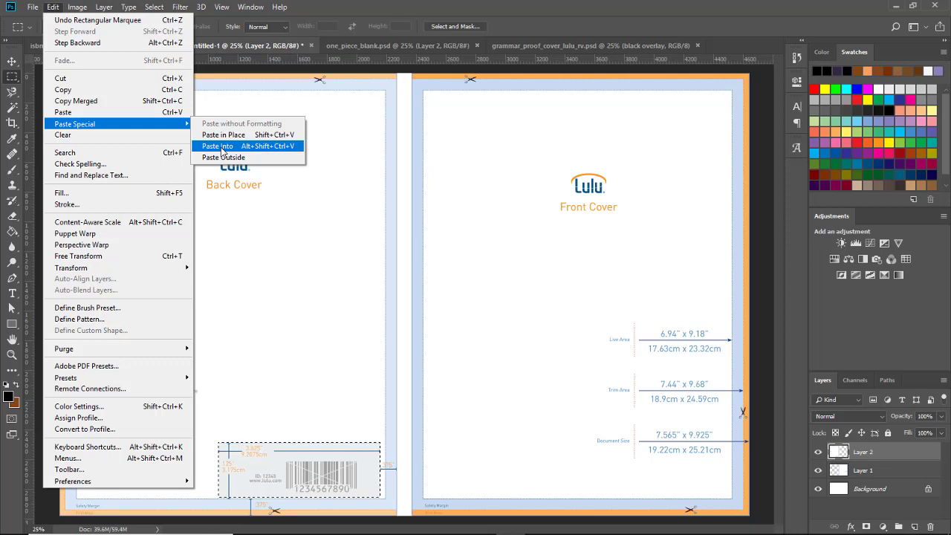
{"action": "left_click", "coordinate": [218, 146]}
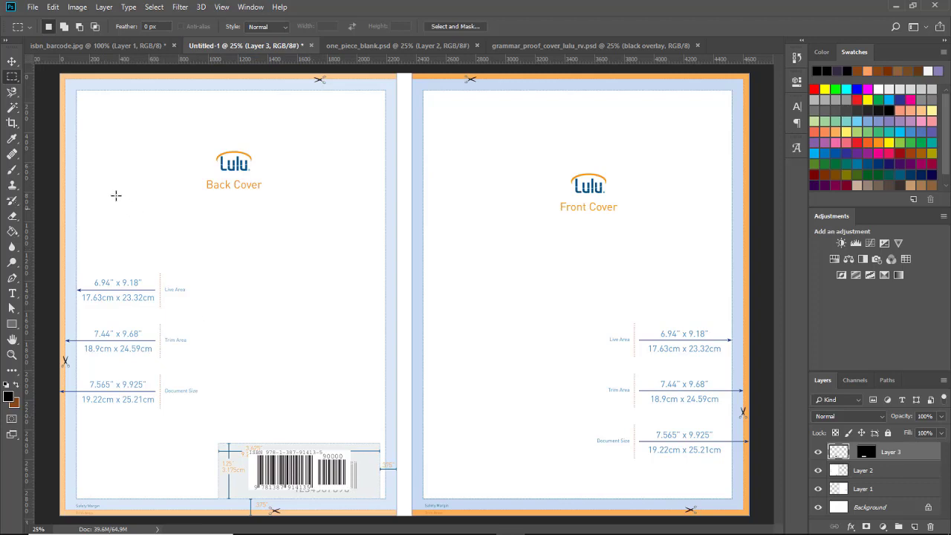
Move the masked barcode layer right and down, then nudge it up to fit the box
{"action": "left_click", "coordinate": [12, 62]}
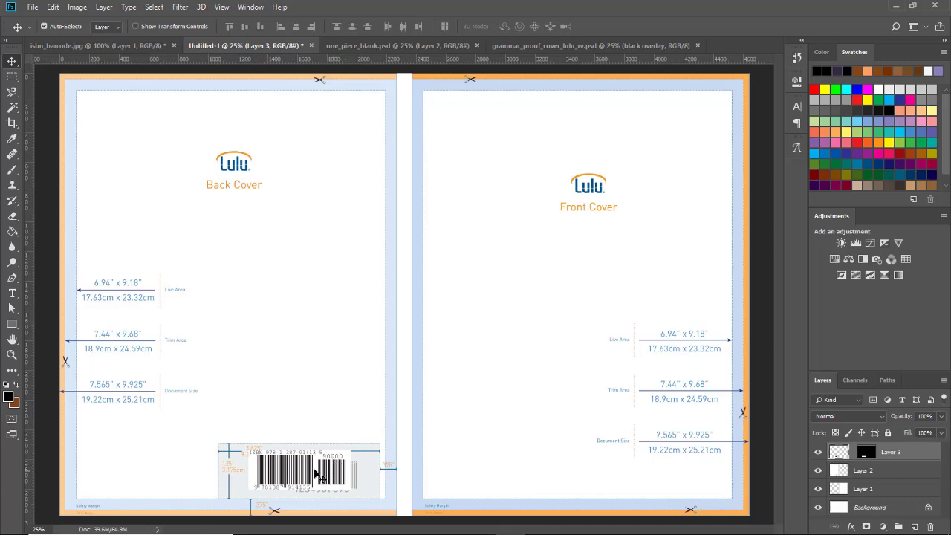
{"action": "left_click_drag", "start_coordinate": [315, 469], "coordinate": [324, 481]}
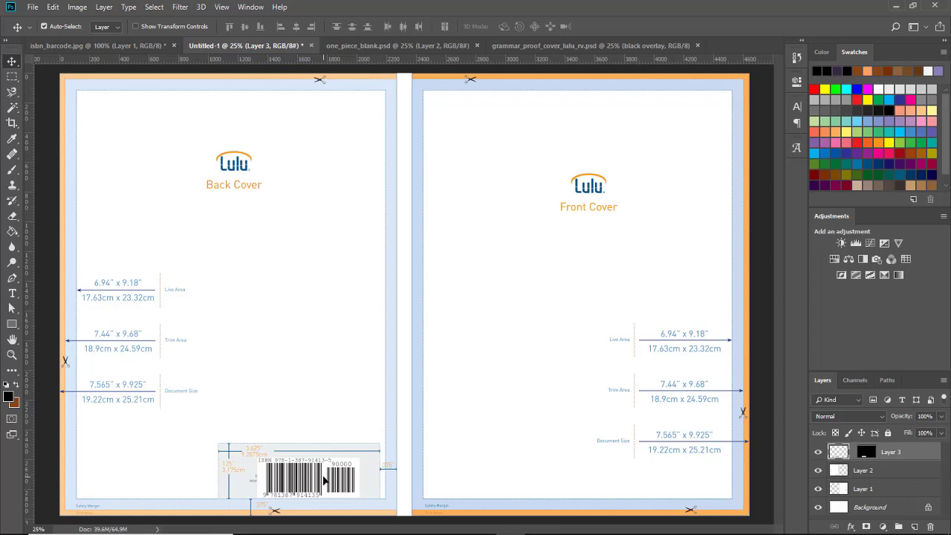
{"action": "key", "text": "Up"}
{"action": "key", "text": "Up"}
{"action": "key", "text": "Up"}
{"action": "key", "text": "Up"}
{"action": "key", "text": "Up"}
{"action": "key", "text": "Up"}
{"action": "key", "text": "Up"}
{"action": "key", "text": "Up"}
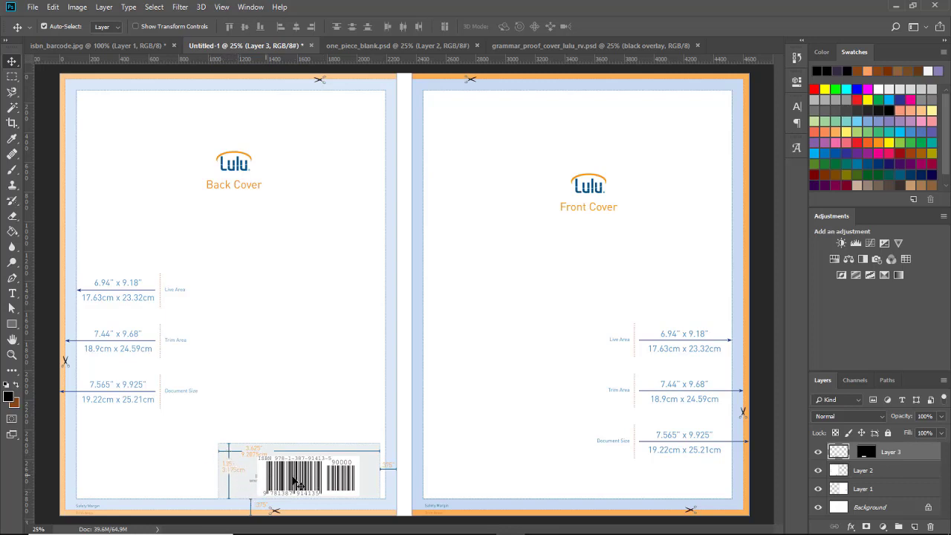
{"action": "left_click", "coordinate": [11, 309]}
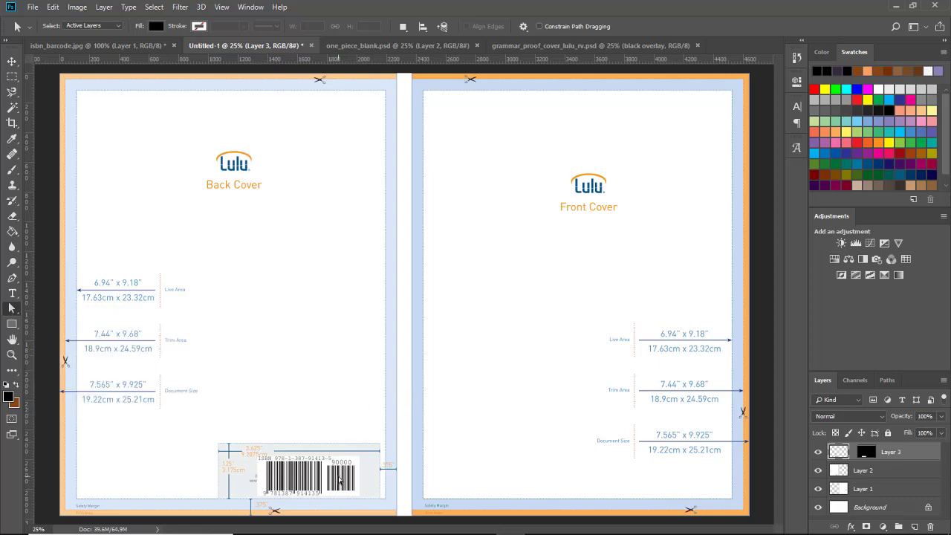
Zoom in twice on the cover template from the View menu
{"action": "left_click", "coordinate": [222, 7]}
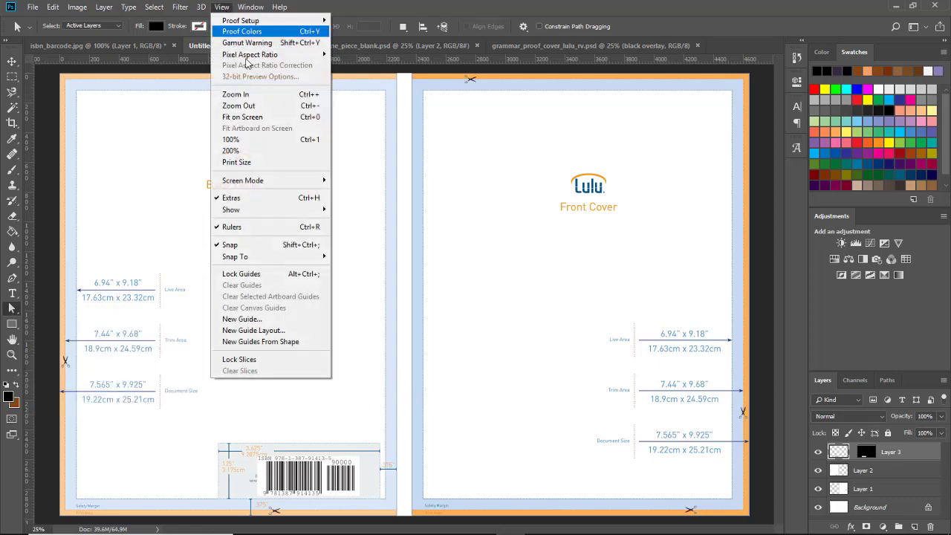
{"action": "left_click", "coordinate": [259, 96]}
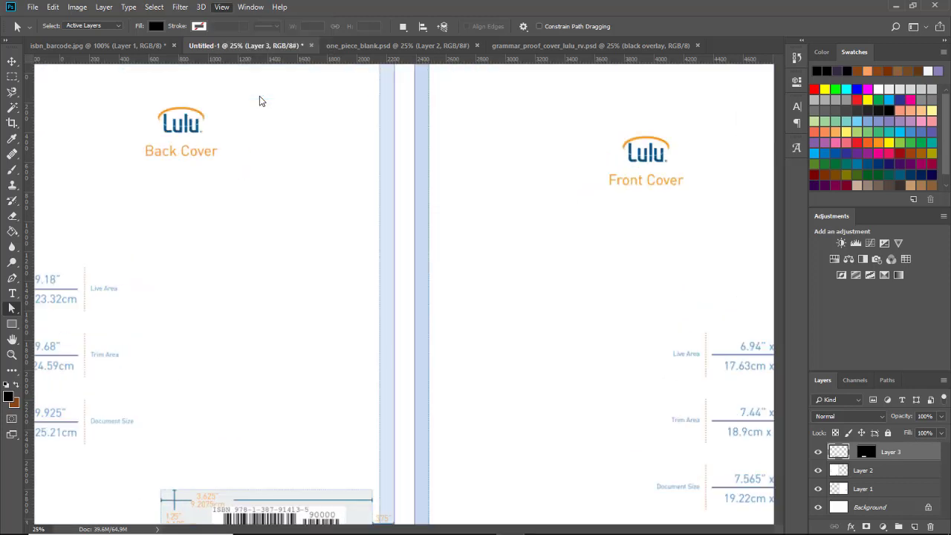
{"action": "left_click", "coordinate": [222, 6]}
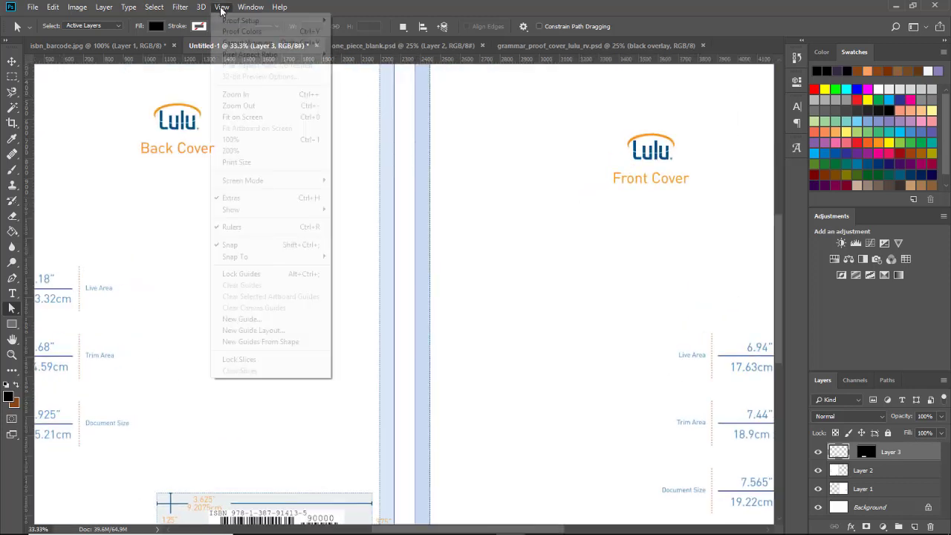
{"action": "left_click", "coordinate": [250, 95]}
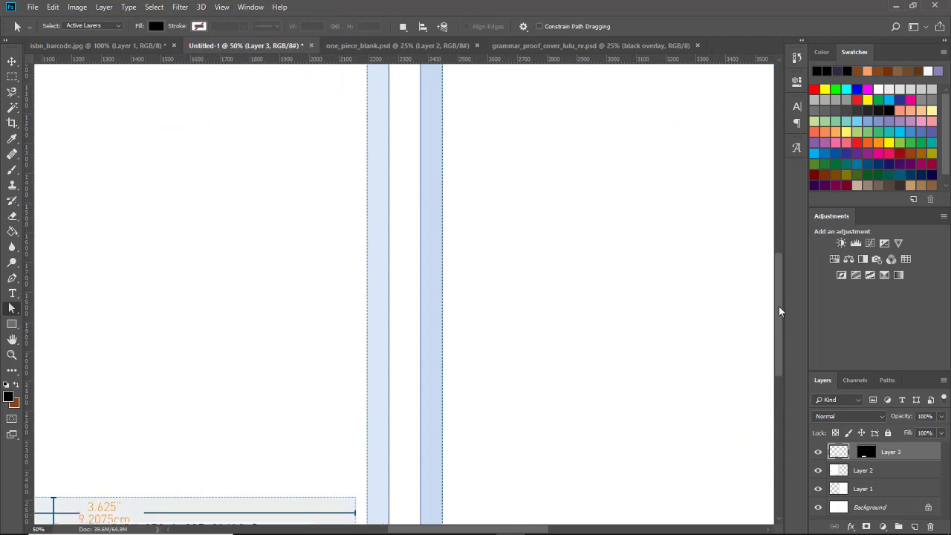
Scroll right to show the full barcode box and select the Move tool
{"action": "left_click_drag", "start_coordinate": [778, 306], "coordinate": [782, 358]}
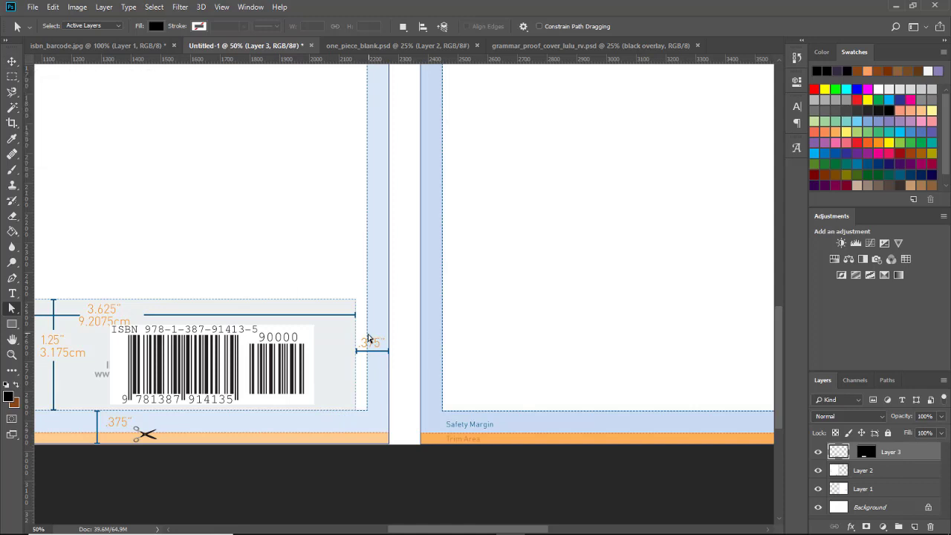
{"action": "left_click_drag", "start_coordinate": [443, 533], "coordinate": [417, 533]}
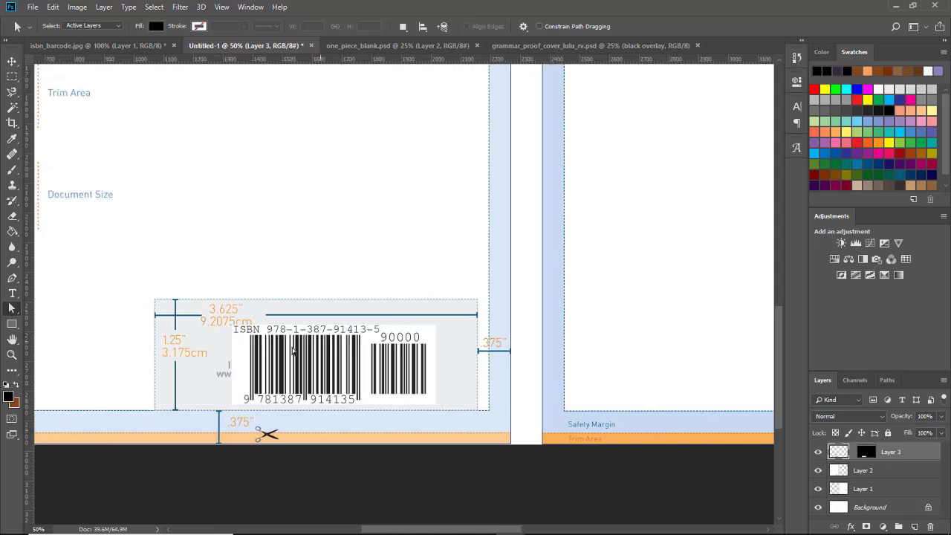
{"action": "left_click", "coordinate": [13, 63]}
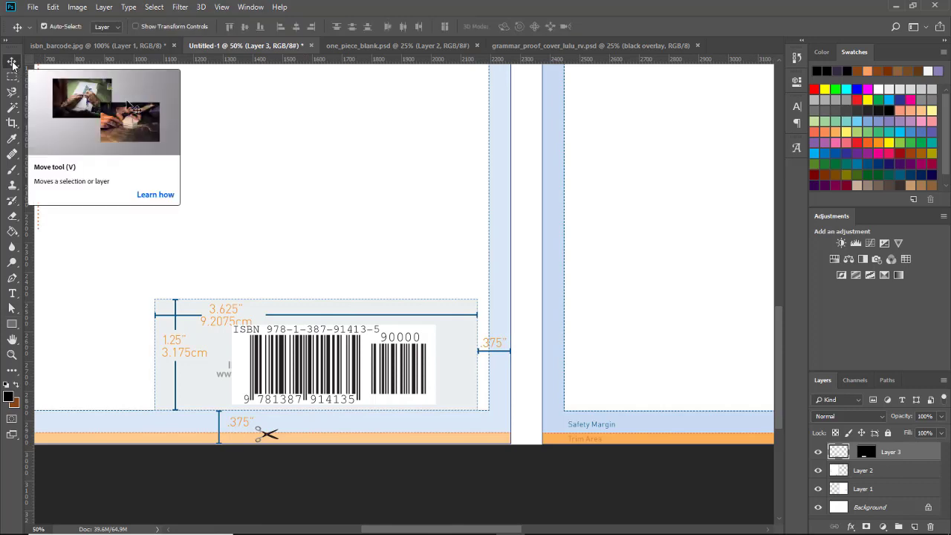
{"action": "key", "text": "ctrl"}
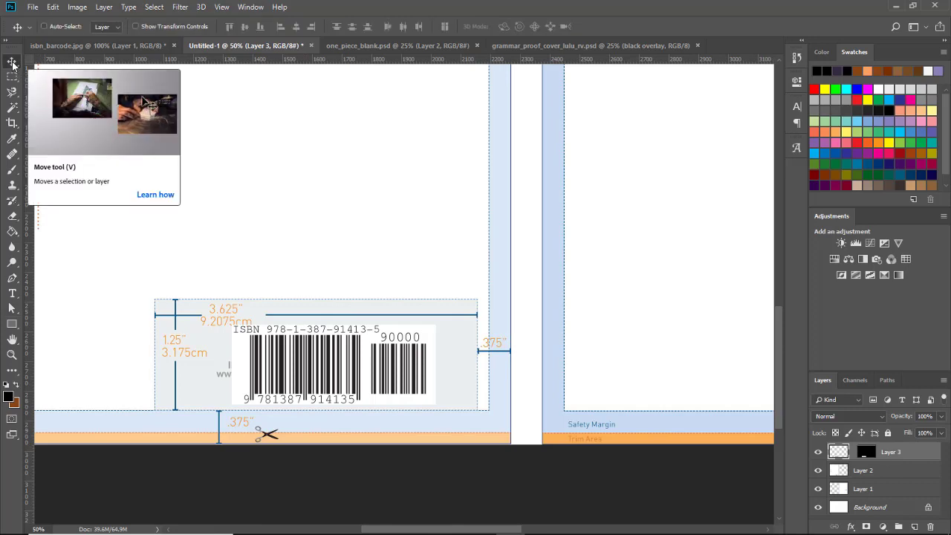
{"action": "key", "text": "ctrl+t"}
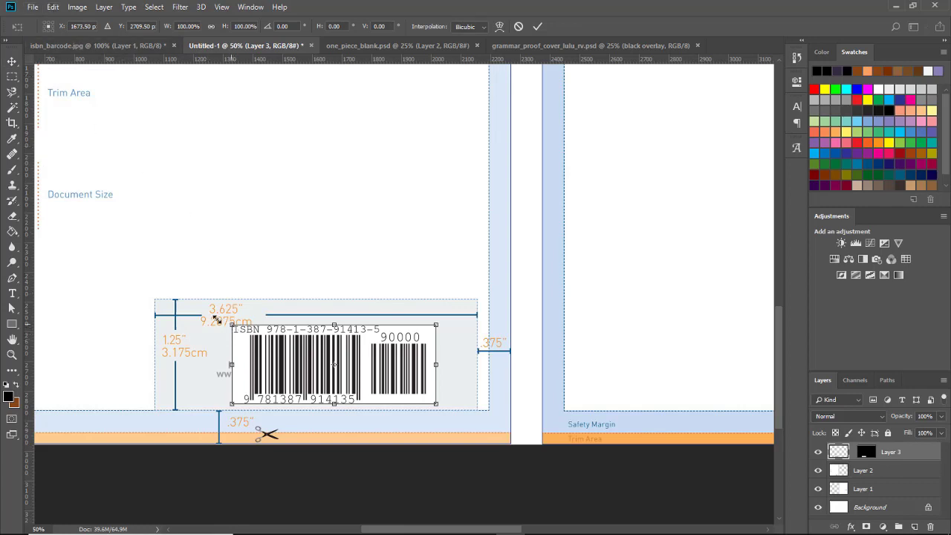
{"action": "left_click_drag", "start_coordinate": [215, 318], "coordinate": [205, 315]}
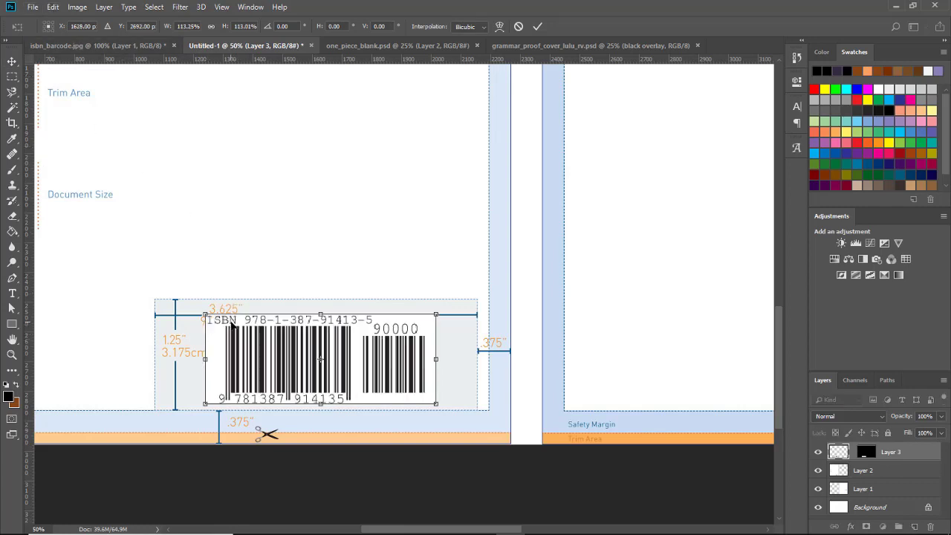
{"action": "left_click_drag", "start_coordinate": [201, 314], "coordinate": [165, 296]}
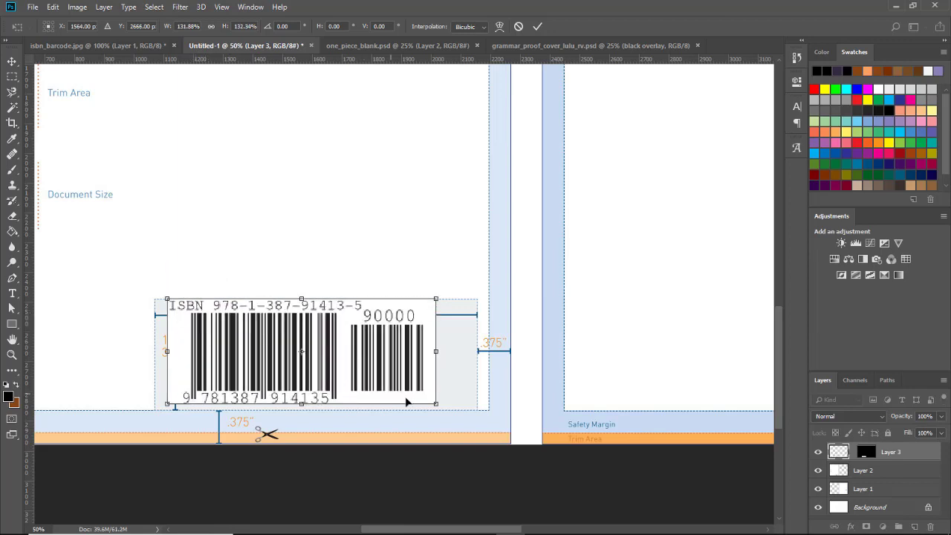
{"action": "left_click_drag", "start_coordinate": [436, 404], "coordinate": [447, 409]}
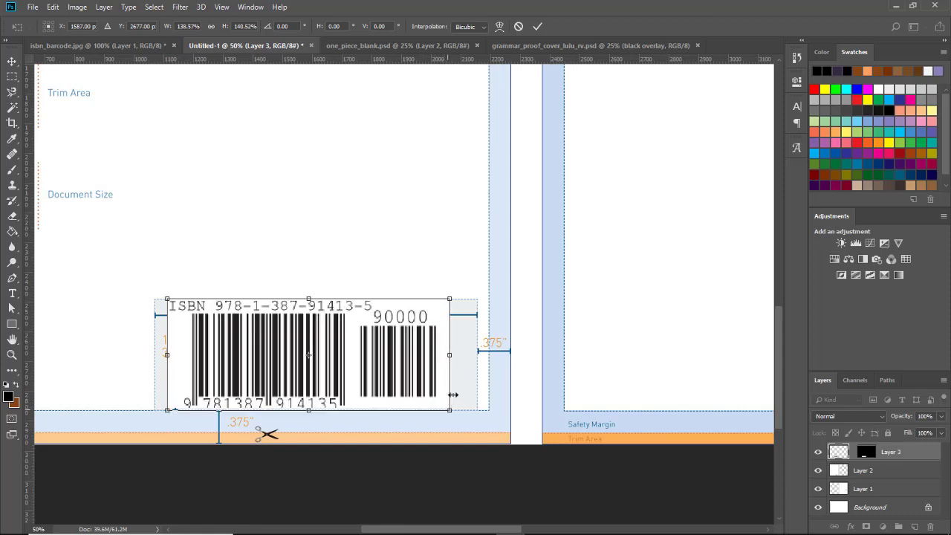
{"action": "left_click_drag", "start_coordinate": [450, 355], "coordinate": [478, 358]}
{"action": "left_click_drag", "start_coordinate": [166, 355], "coordinate": [155, 355]}
{"action": "key", "text": "Return"}
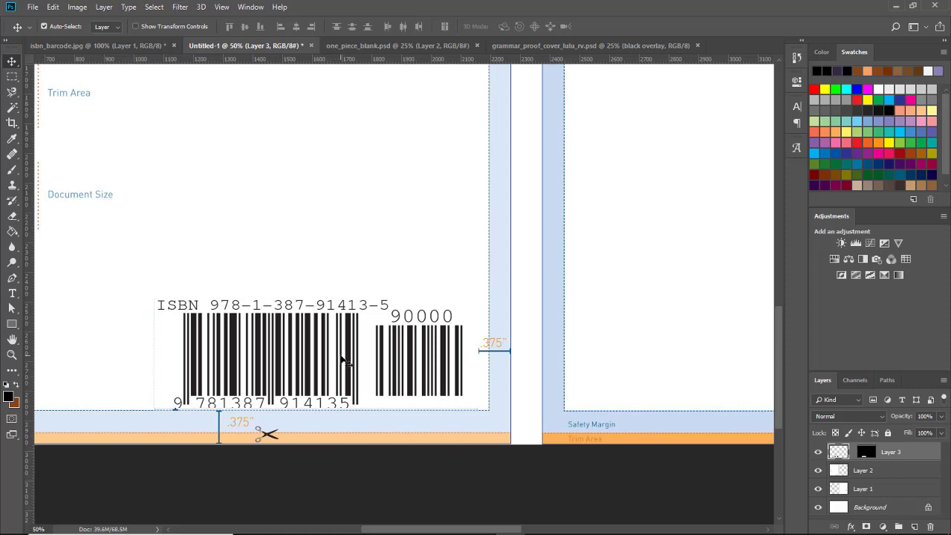
{"action": "left_click", "coordinate": [53, 8]}
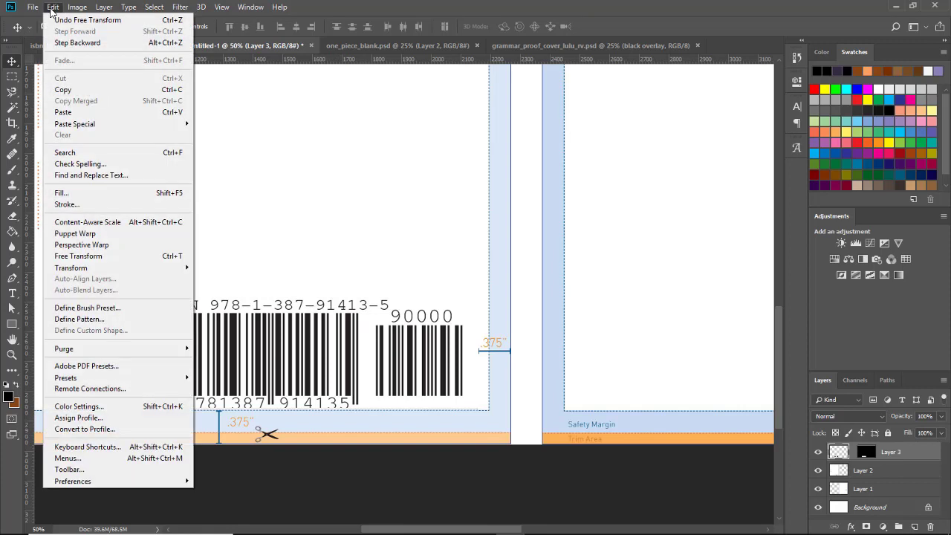
{"action": "left_click", "coordinate": [79, 43]}
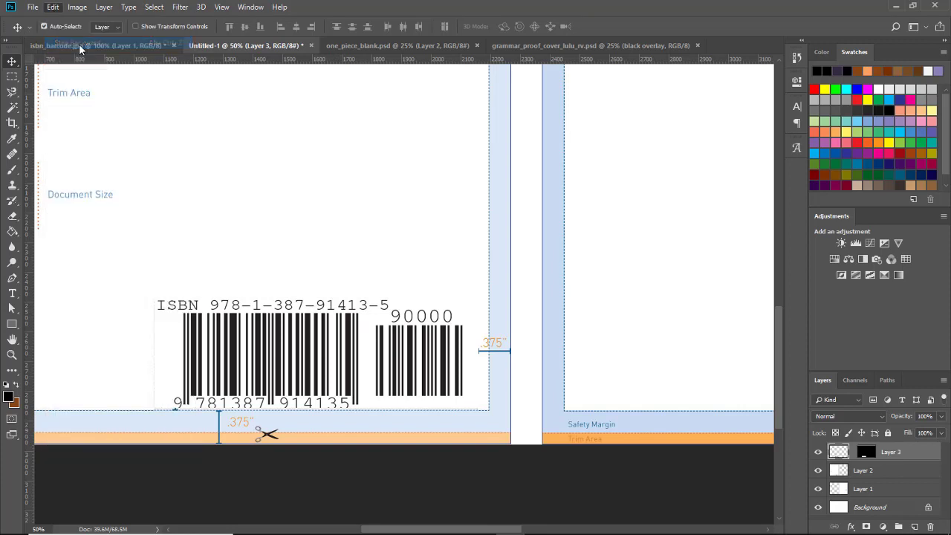
{"action": "left_click", "coordinate": [226, 7]}
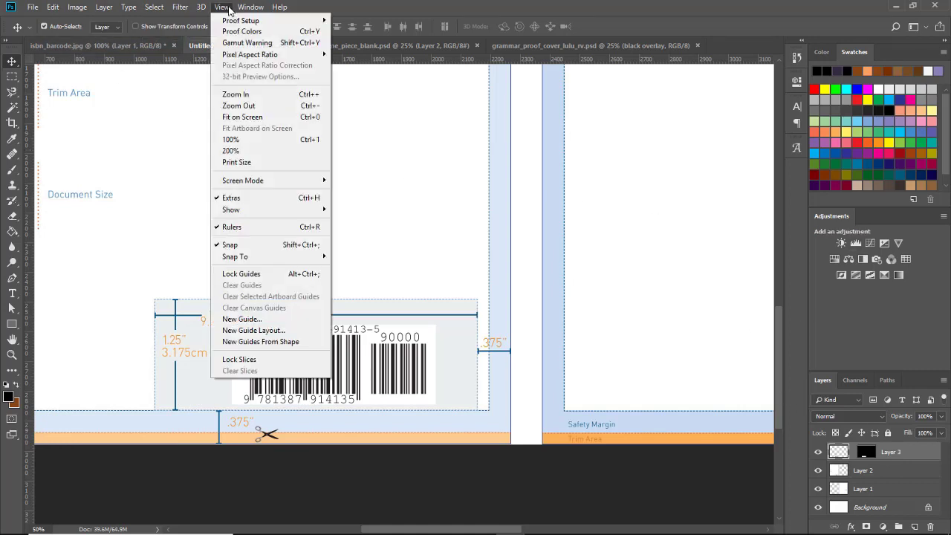
Fit the Lulu template on screen, then cycle document tabs ending on grammar_proof_cover_lulu_rv.psd
{"action": "left_click", "coordinate": [265, 117]}
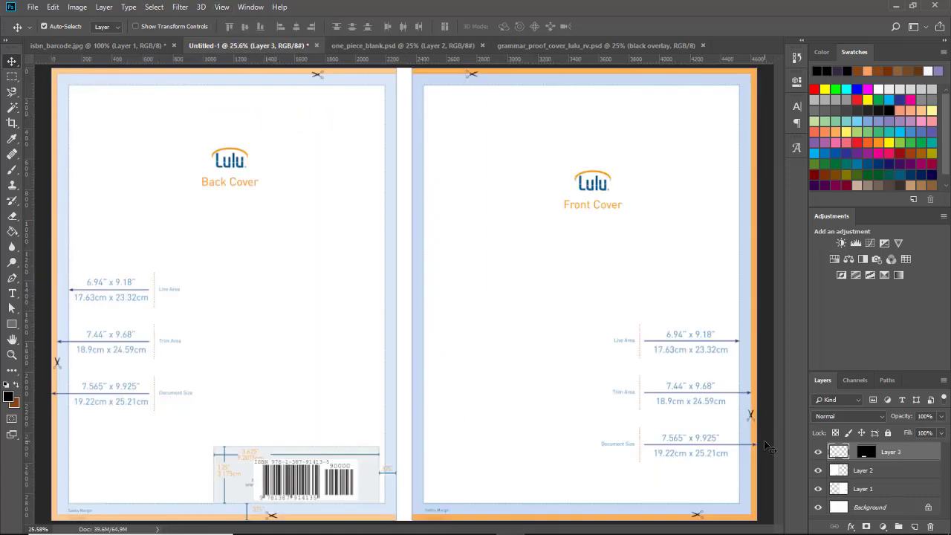
{"action": "left_click", "coordinate": [577, 45]}
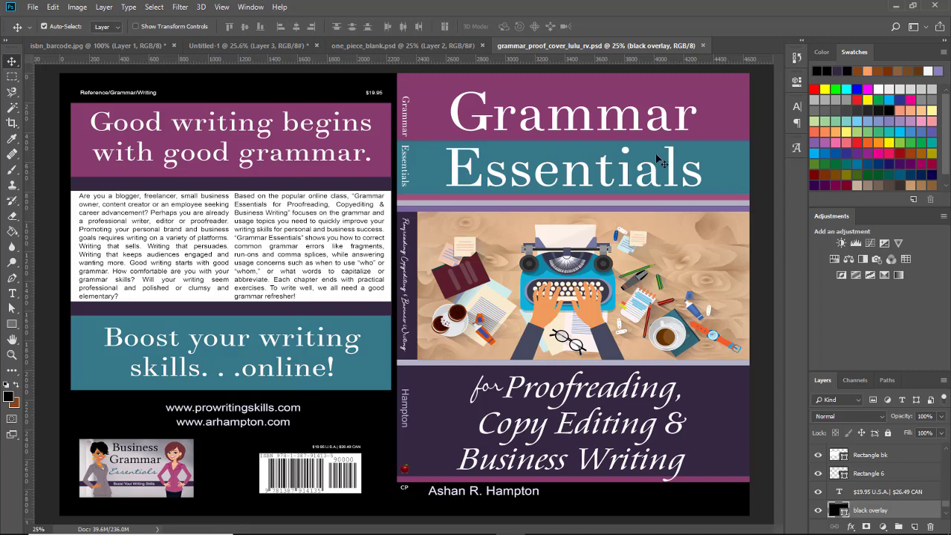
{"action": "left_click", "coordinate": [362, 47]}
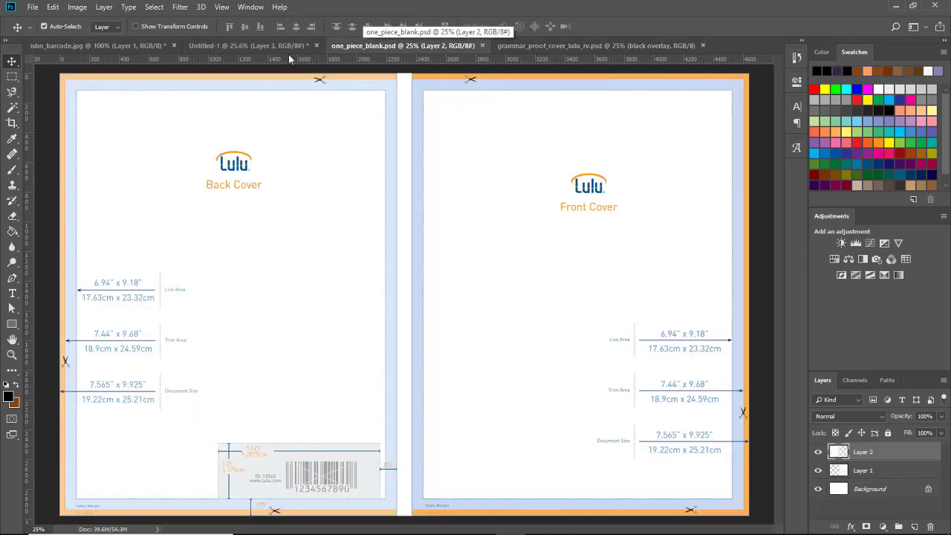
{"action": "left_click", "coordinate": [217, 47]}
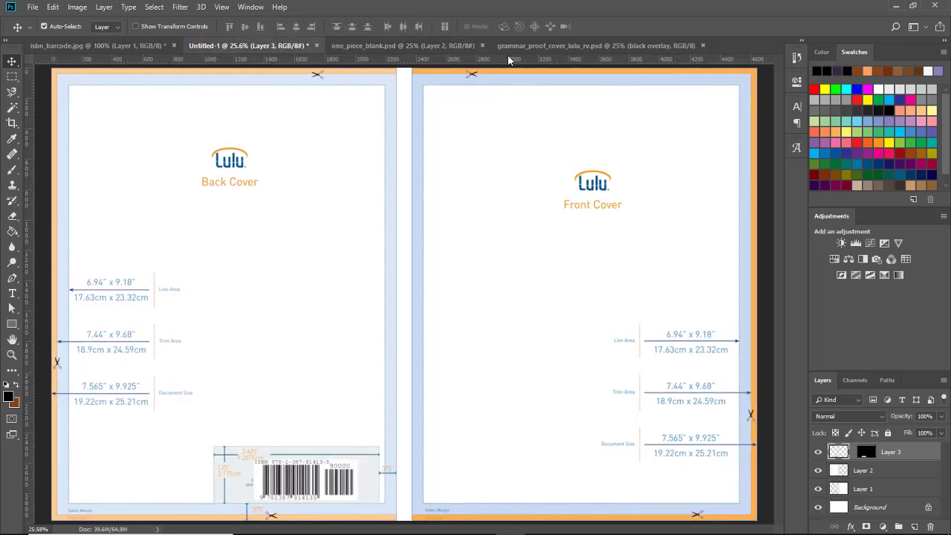
{"action": "left_click", "coordinate": [530, 48]}
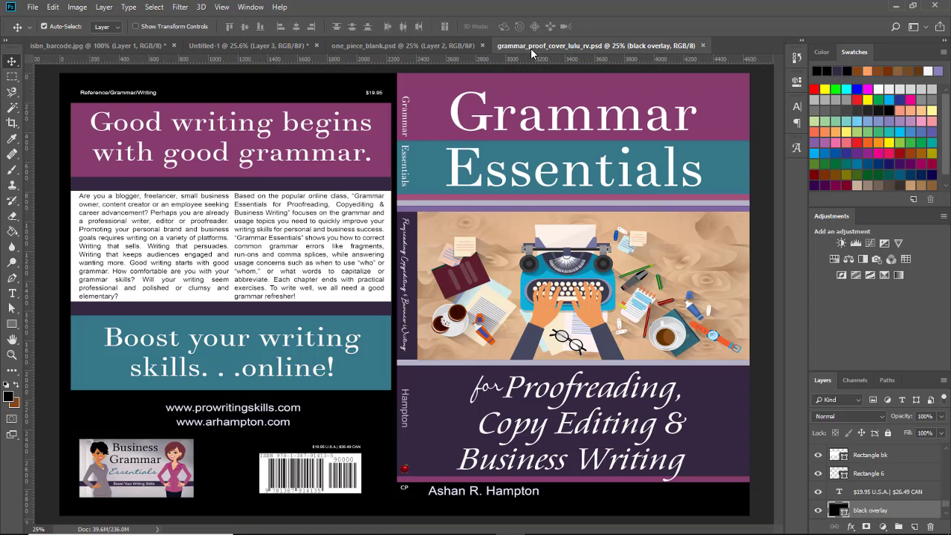
Flatten the Grammar Essentials cover into one layer, discarding hidden layers
{"action": "left_click", "coordinate": [12, 308]}
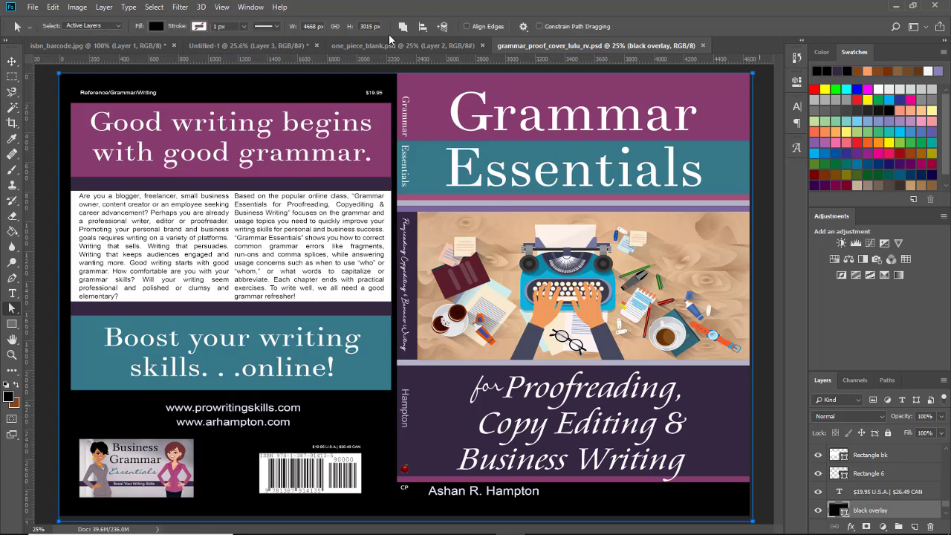
{"action": "left_click", "coordinate": [105, 7]}
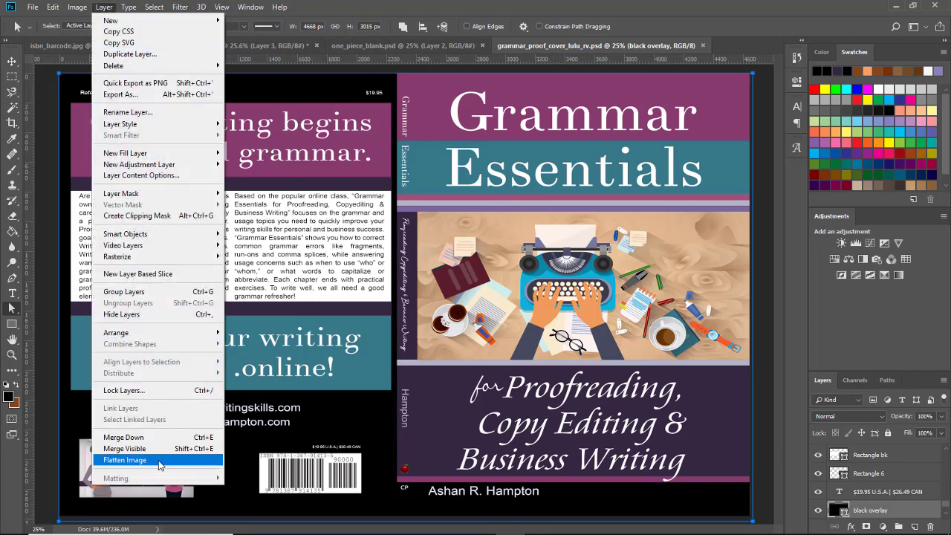
{"action": "left_click", "coordinate": [124, 460]}
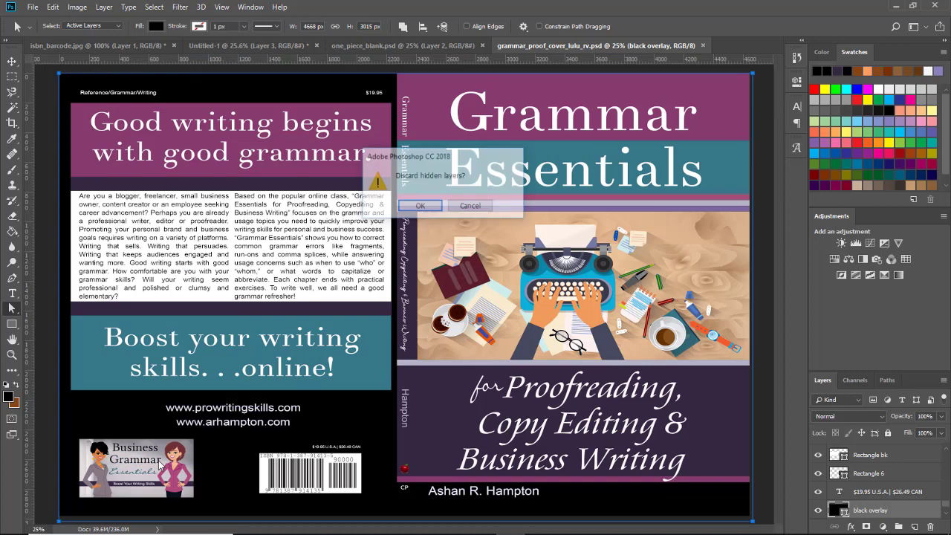
{"action": "left_click", "coordinate": [421, 207]}
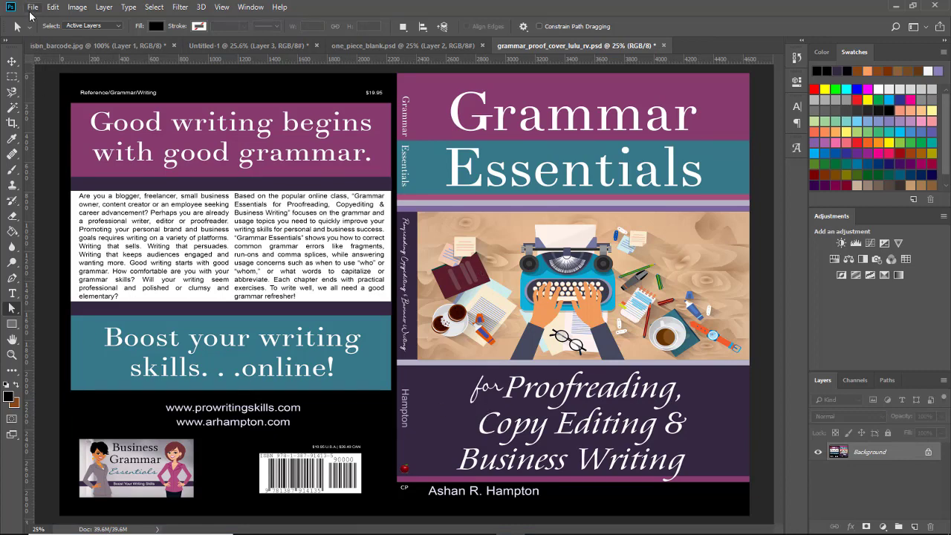
Save the flattened cover as Photoshop PDF, accepting the warning and closing the PDF options
{"action": "left_click", "coordinate": [31, 9]}
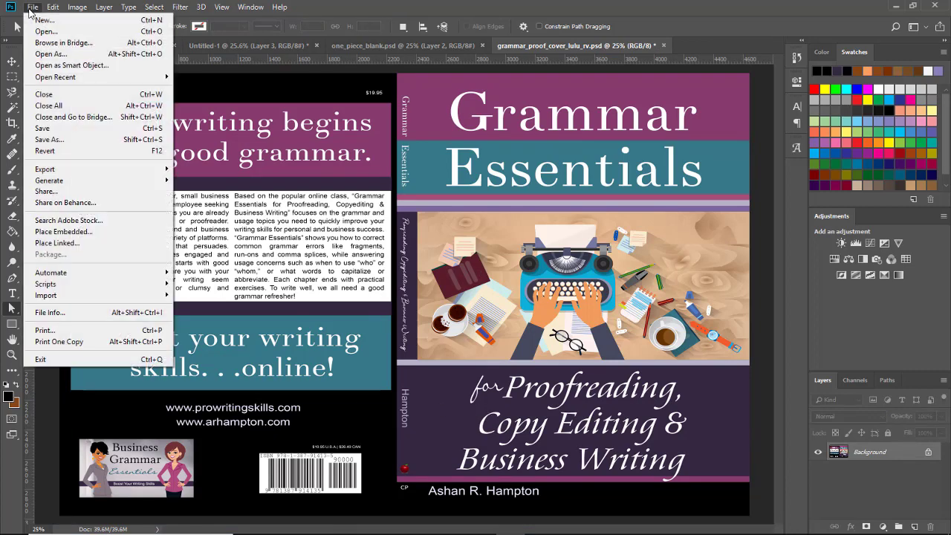
{"action": "left_click", "coordinate": [56, 138]}
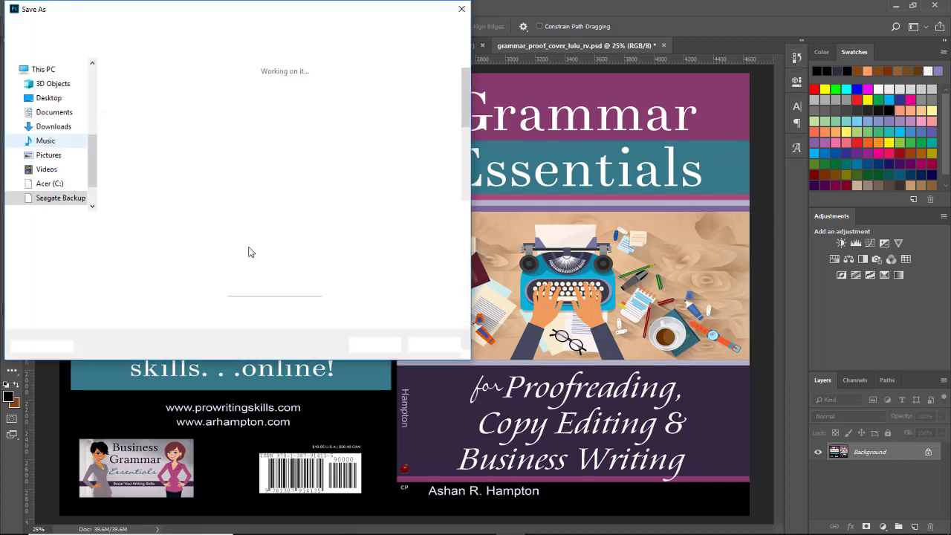
{"action": "left_click", "coordinate": [443, 240]}
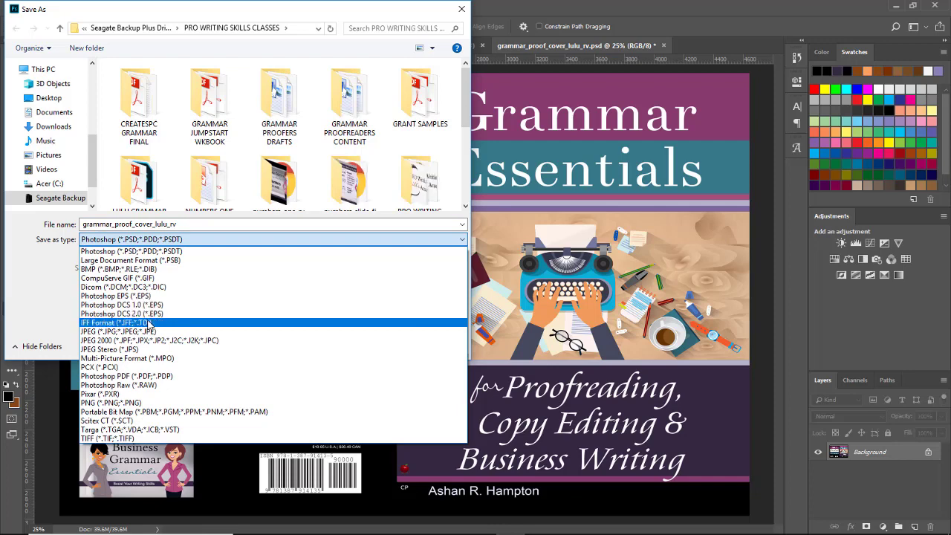
{"action": "left_click", "coordinate": [156, 375]}
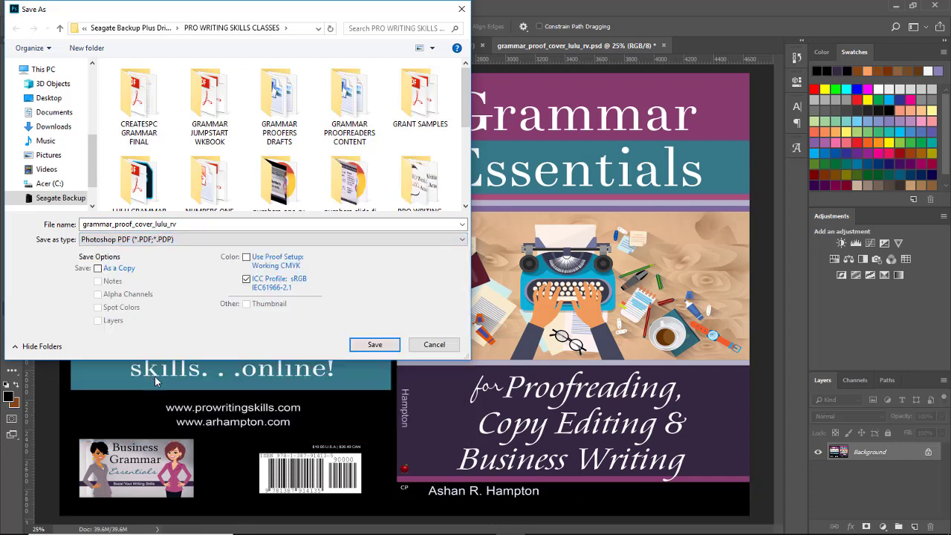
{"action": "left_click", "coordinate": [384, 350]}
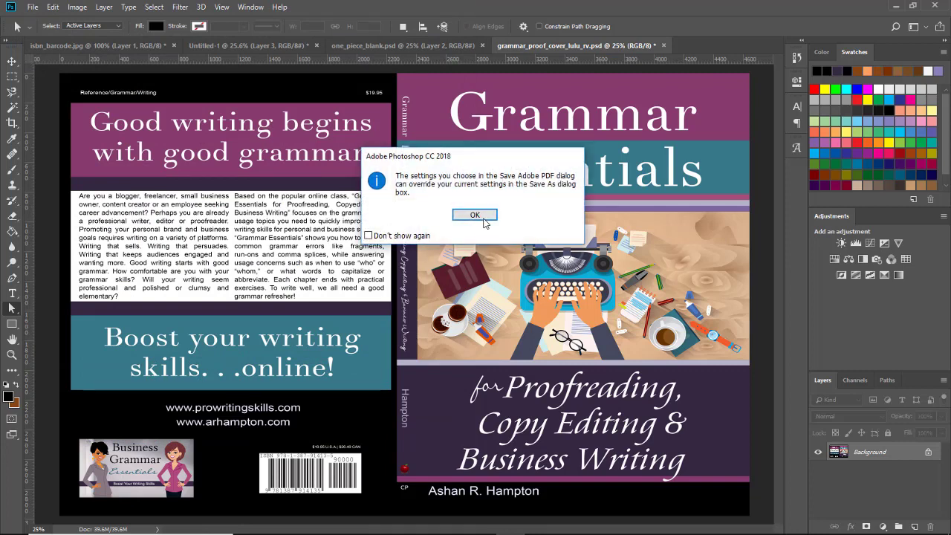
{"action": "left_click", "coordinate": [474, 215]}
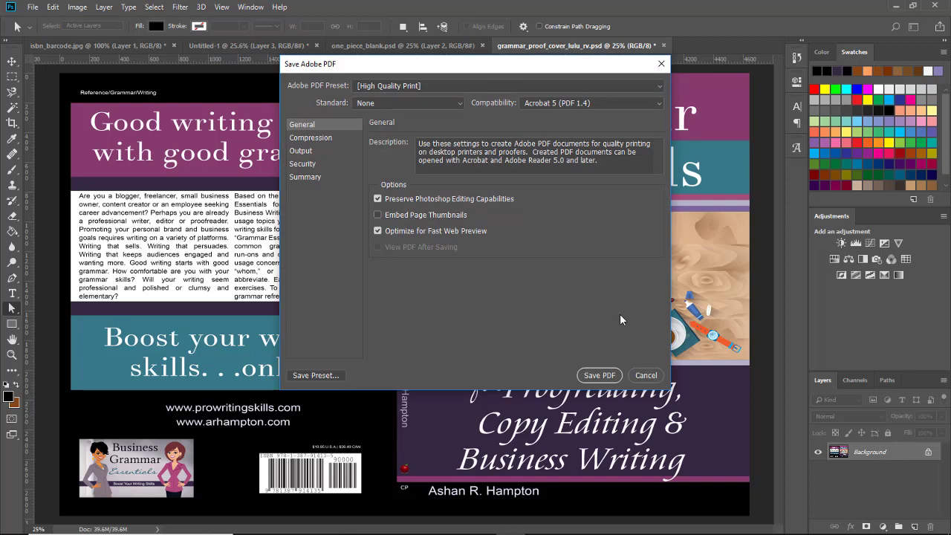
{"action": "left_click", "coordinate": [646, 376]}
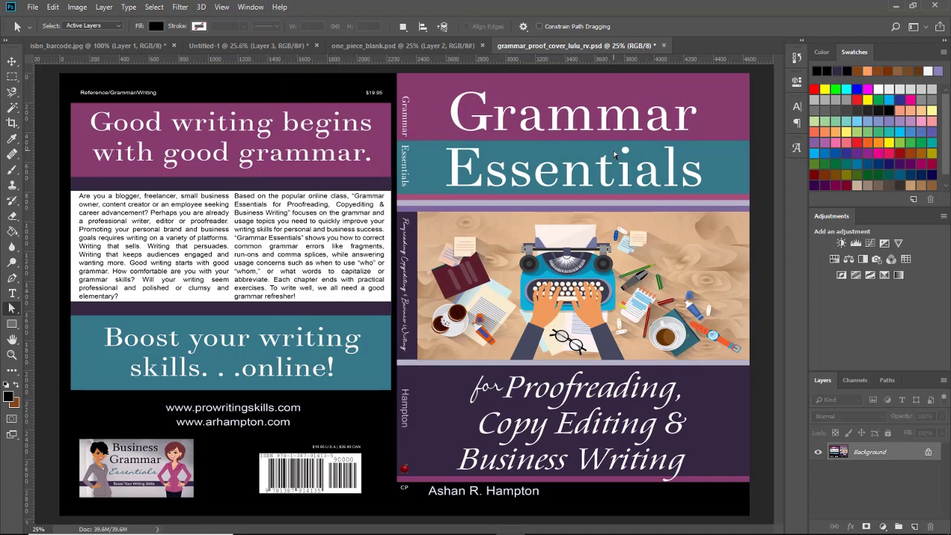
{"action": "left_click", "coordinate": [225, 44]}
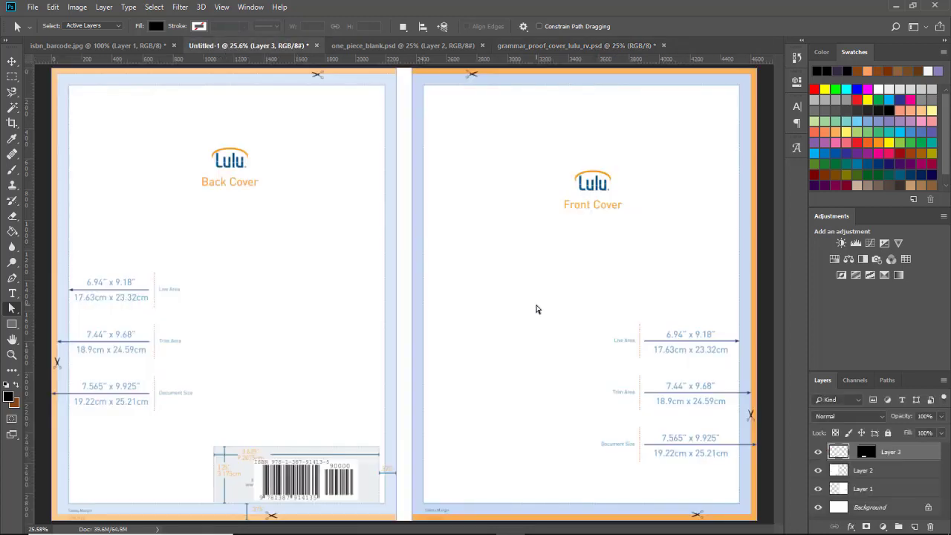
{"action": "left_click", "coordinate": [561, 45]}
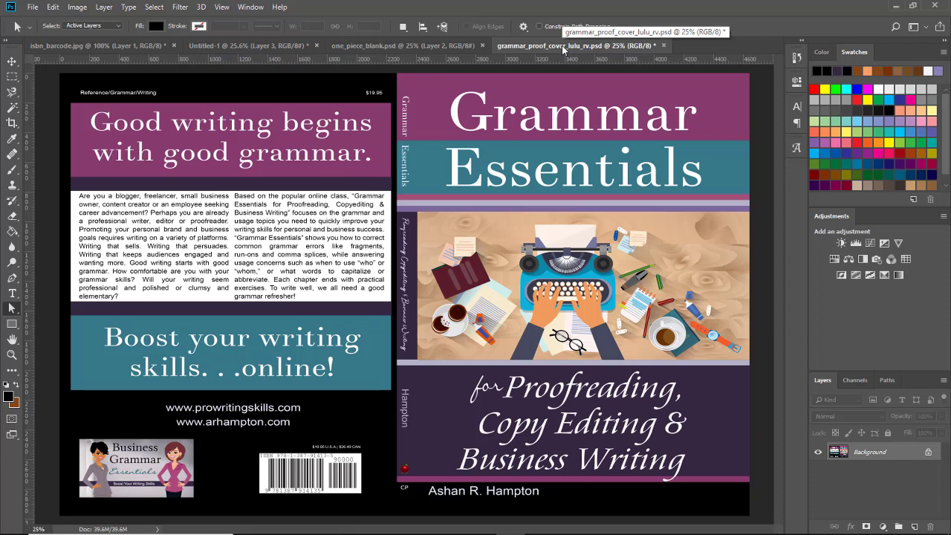